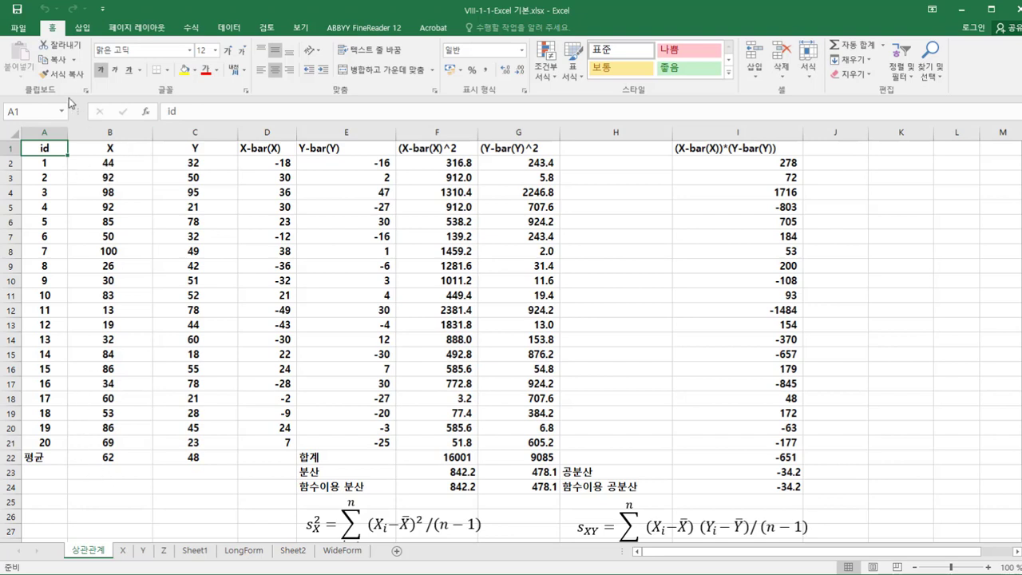
# Clear the existing mean of the X scores from cell B22.
pyautogui.moveTo(110, 163); pyautogui.dragTo(112, 447)
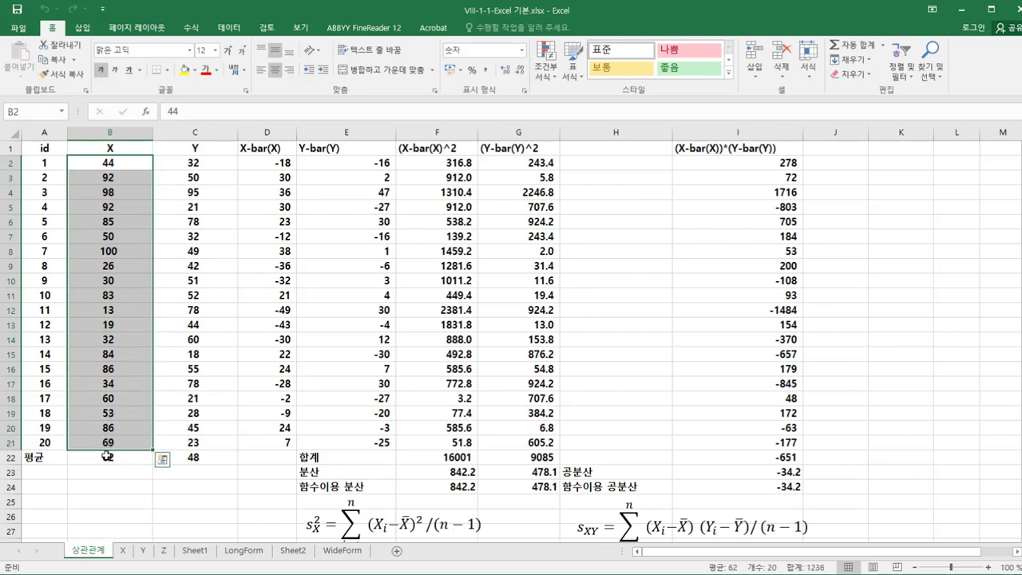
pyautogui.click(106, 456)
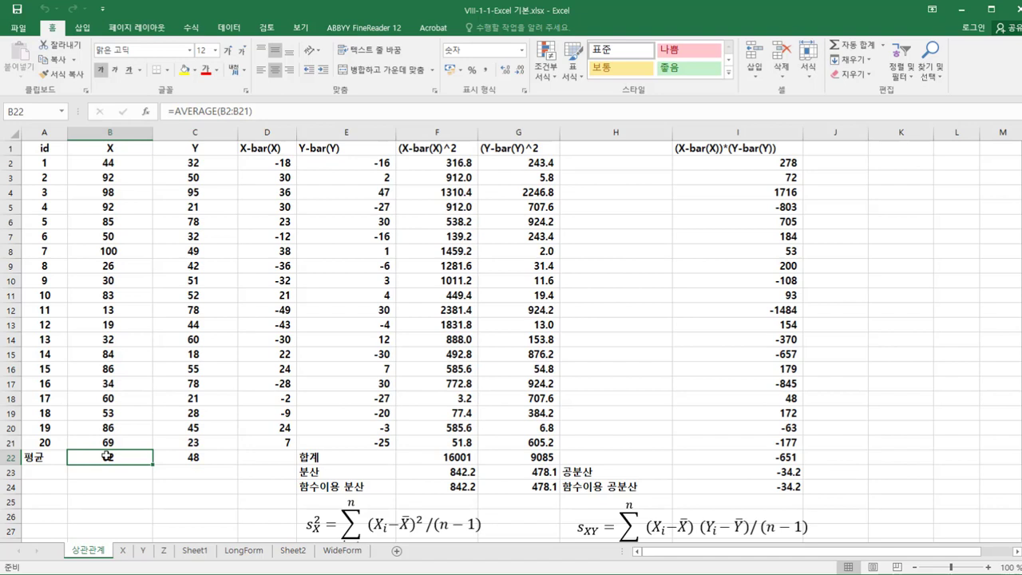
pyautogui.press('Delete')
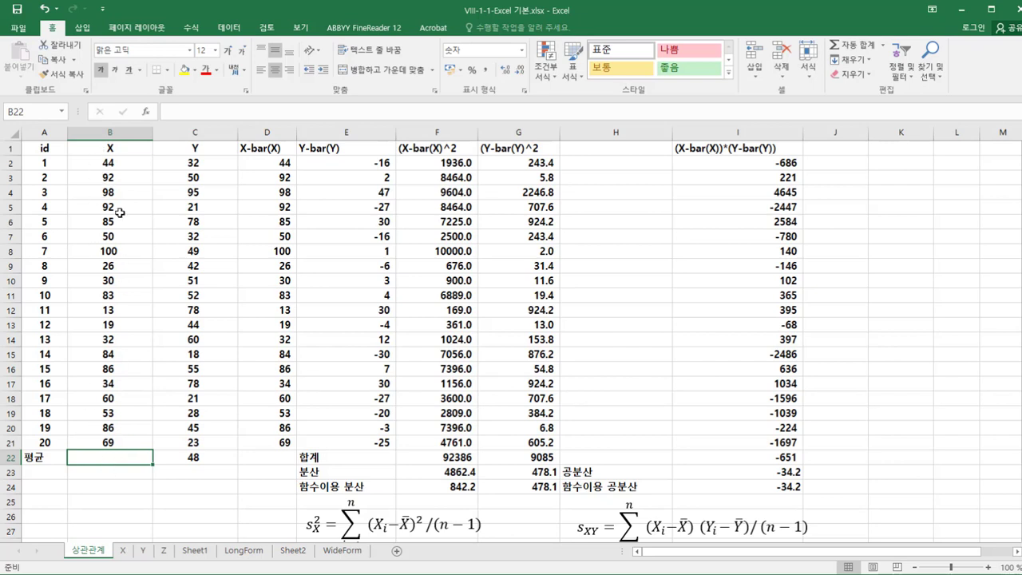
# Insert the AVERAGE function in B22 with the X scores B2:B21 as its range.
pyautogui.click(192, 28)
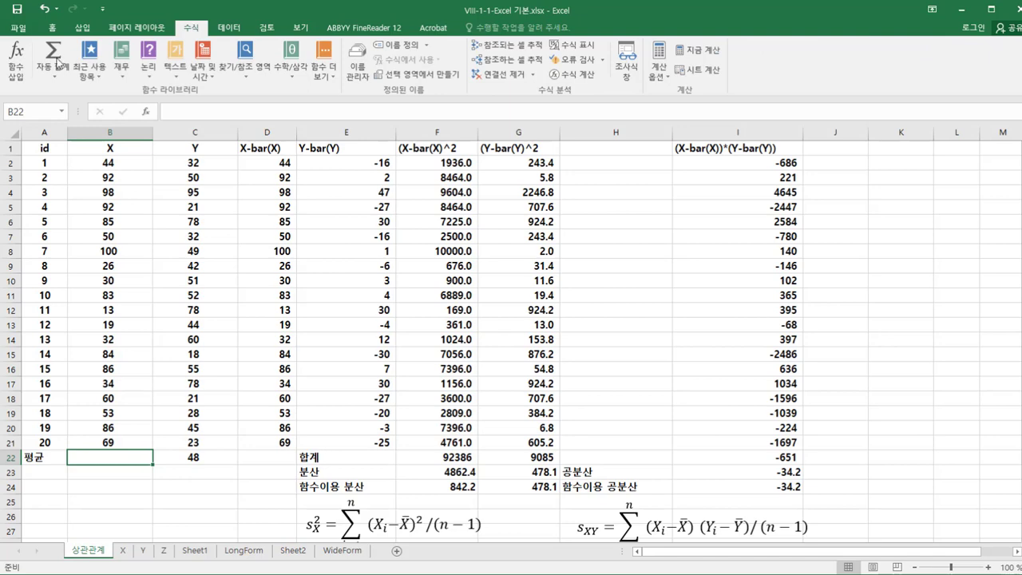
pyautogui.click(28, 71)
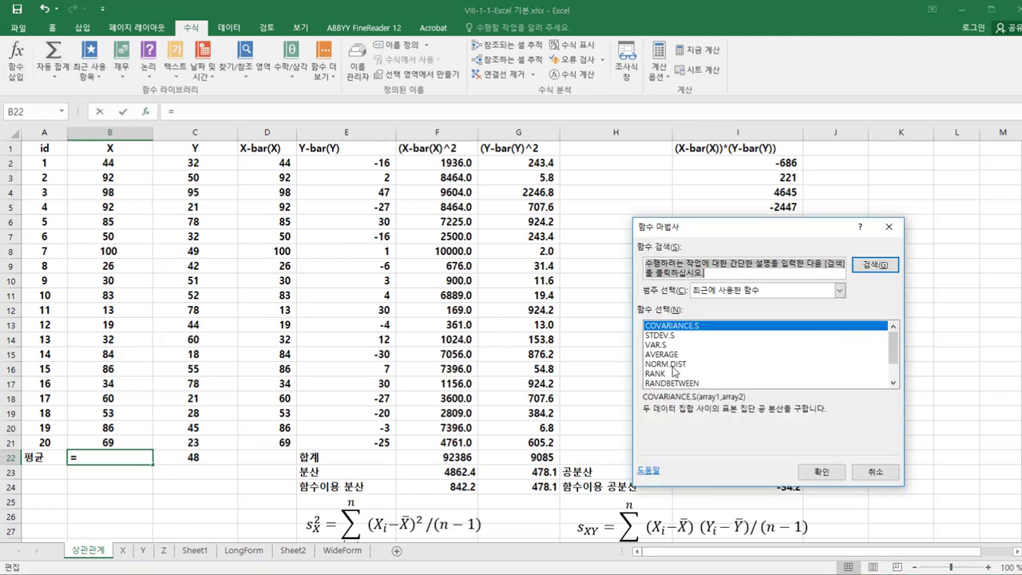
pyautogui.click(672, 356)
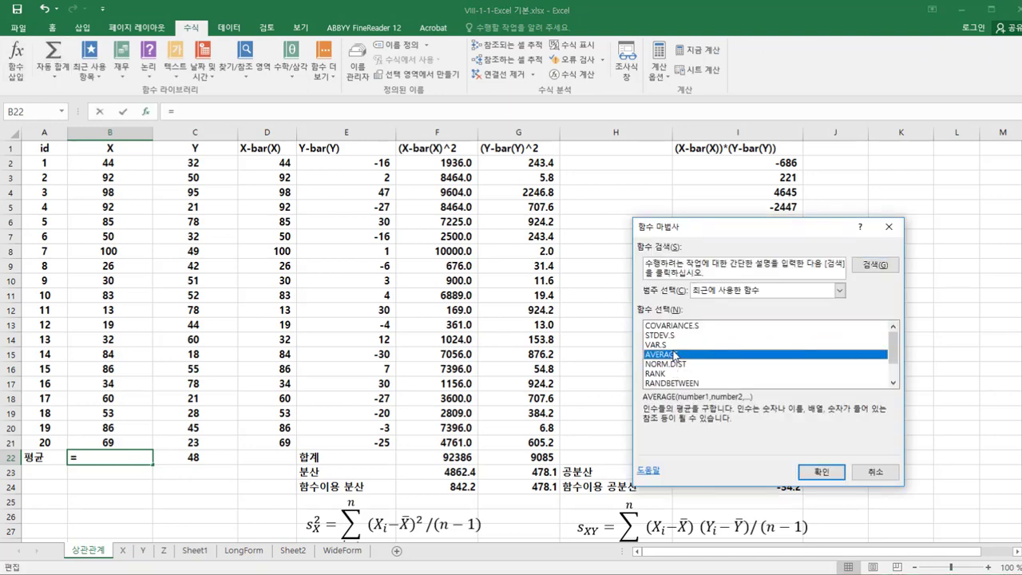
pyautogui.click(819, 471)
pyautogui.click(771, 274)
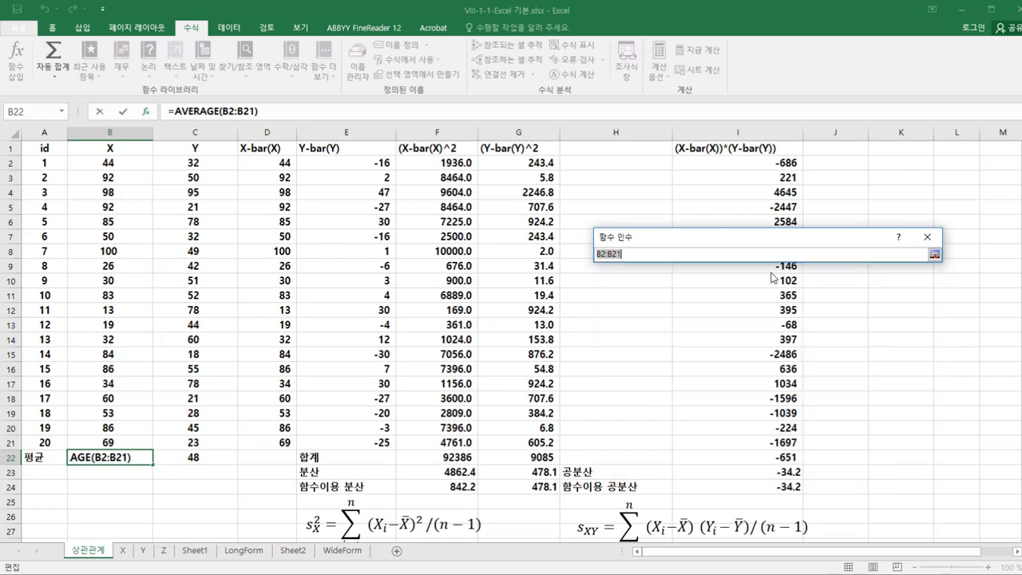
pyautogui.moveTo(107, 161); pyautogui.dragTo(88, 439)
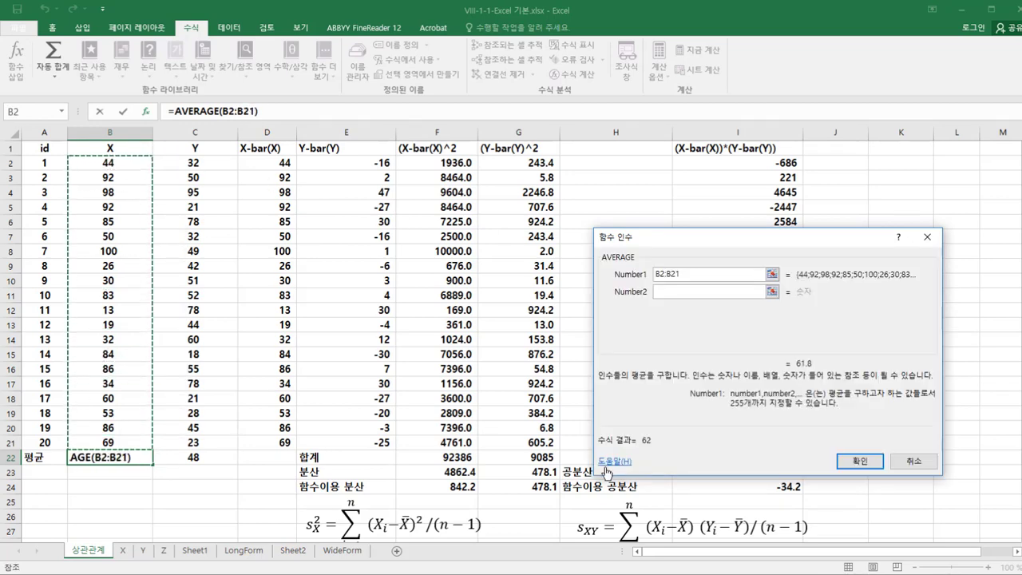
pyautogui.click(862, 463)
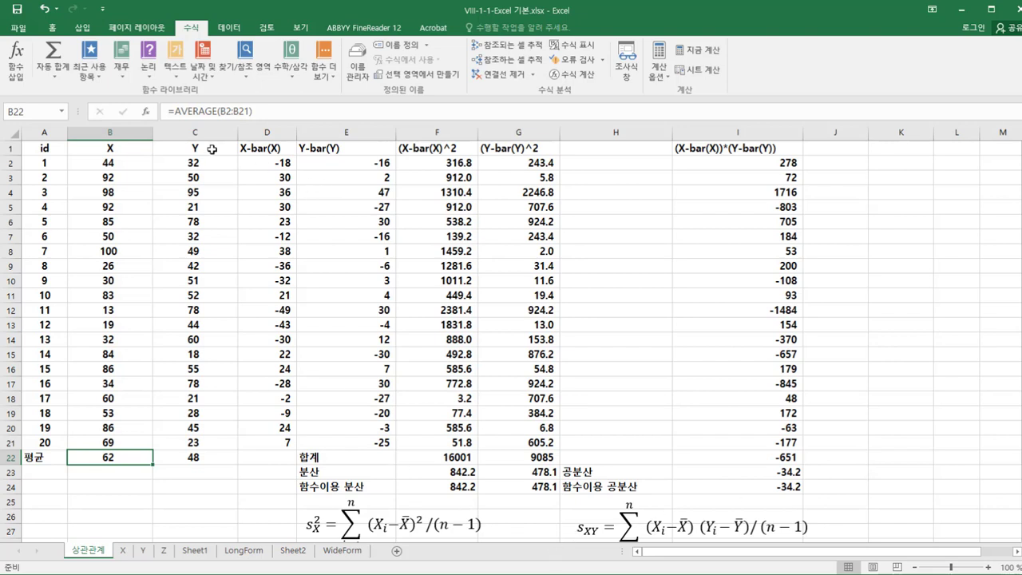
# Copy the mean formula from B22 across to C22 for the Y scores.
pyautogui.moveTo(200, 161); pyautogui.dragTo(181, 445)
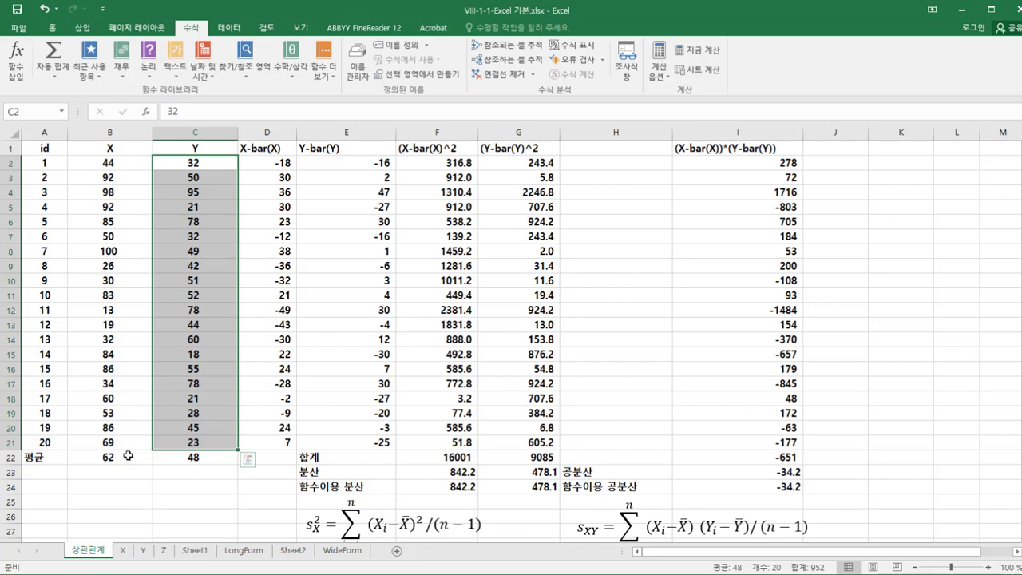
pyautogui.click(127, 456)
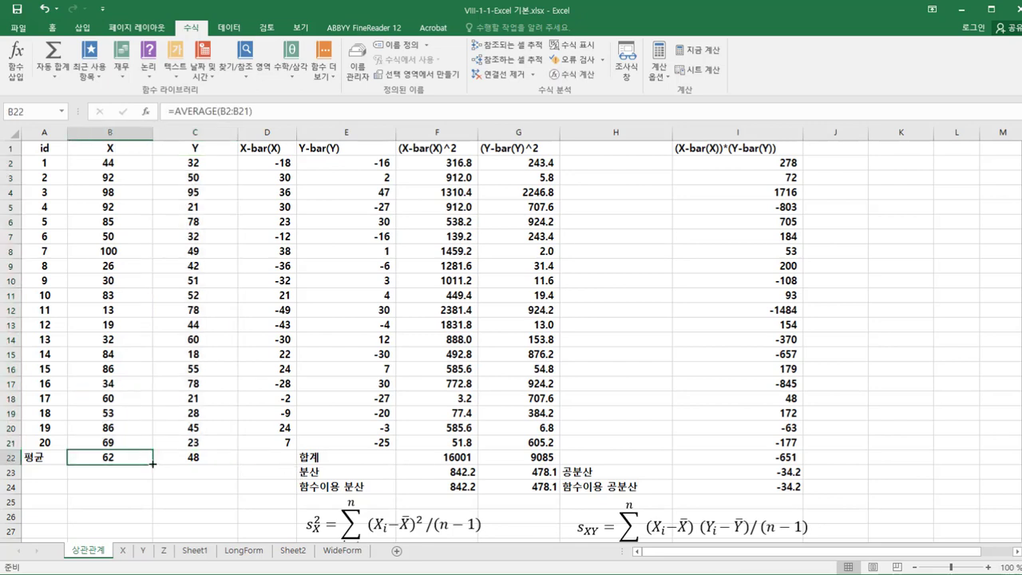
pyautogui.moveTo(152, 462); pyautogui.dragTo(199, 479)
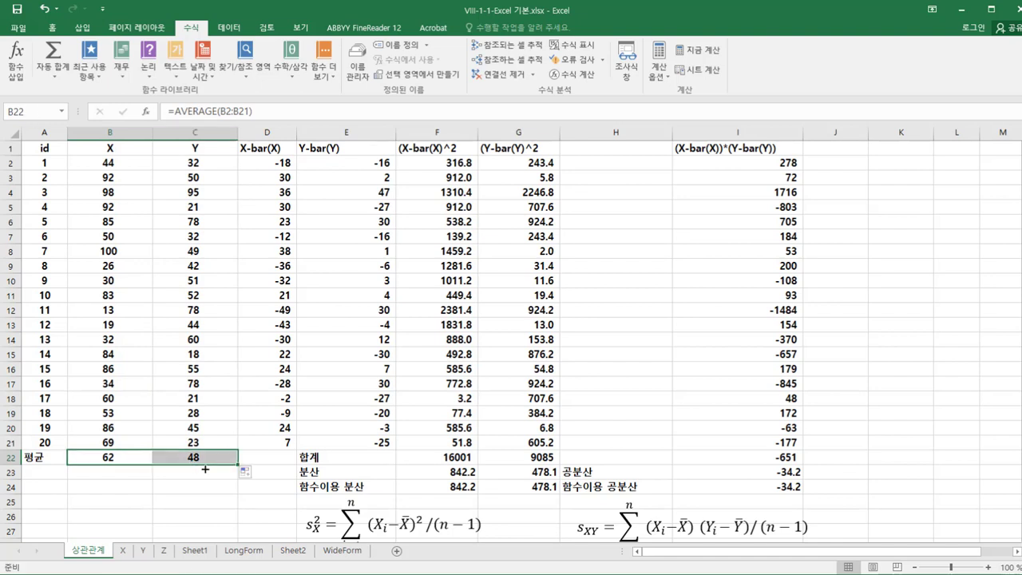
# Examine the AVERAGE formulas in B22 and C22 and the score ranges they refer to.
pyautogui.doubleClick(200, 145)
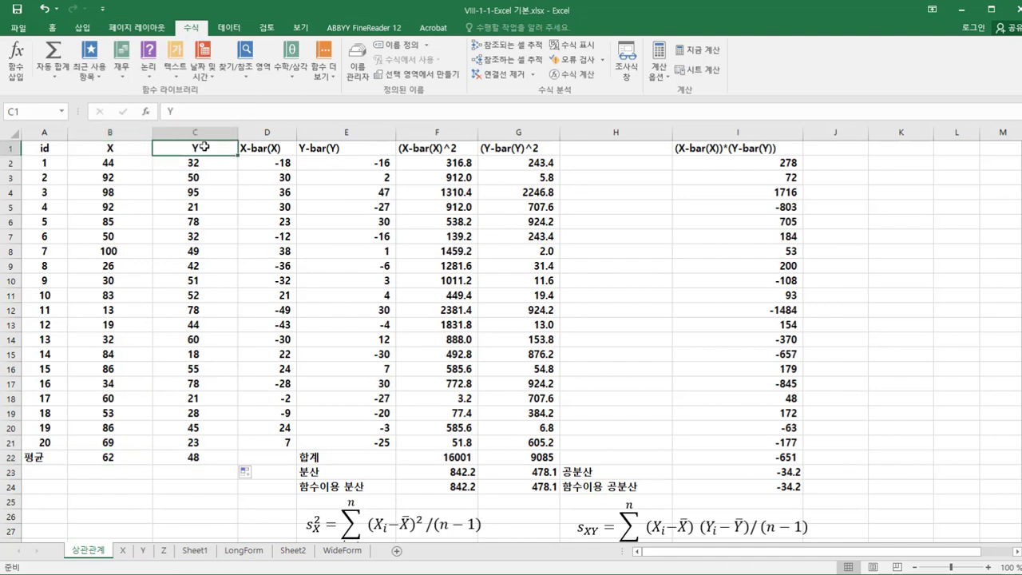
pyautogui.click(221, 460)
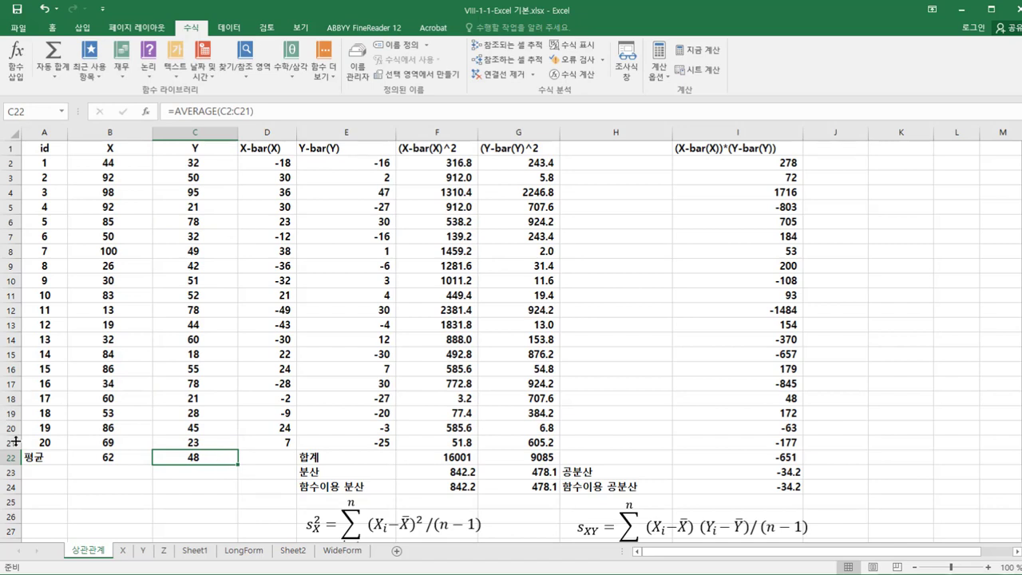
pyautogui.click(109, 456)
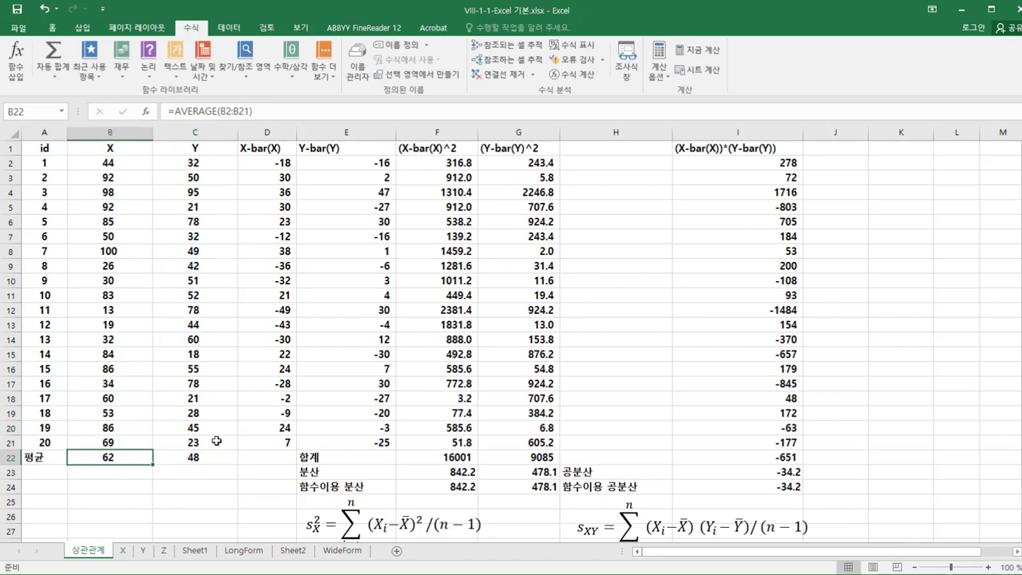
pyautogui.click(240, 111)
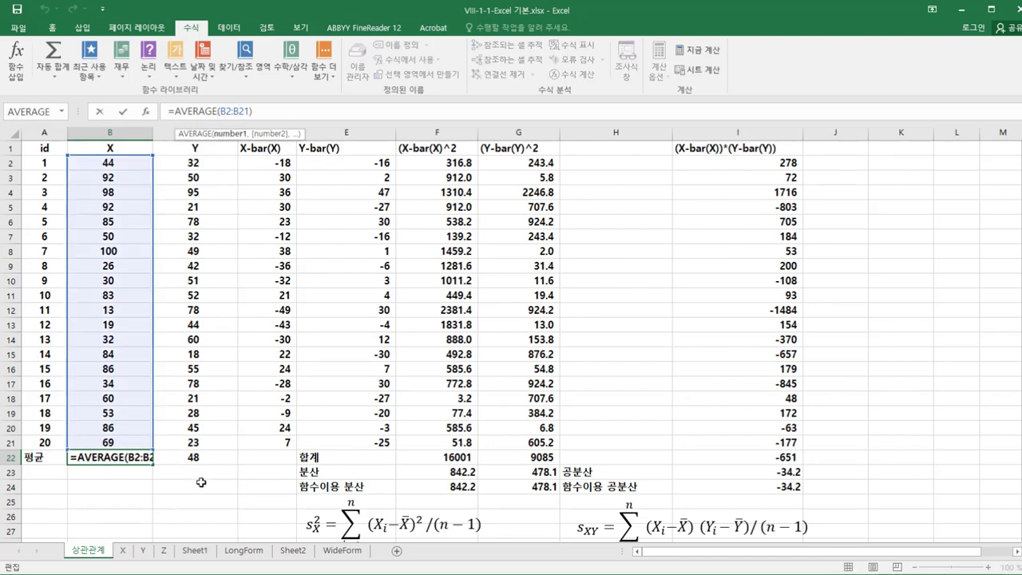
pyautogui.click(191, 460)
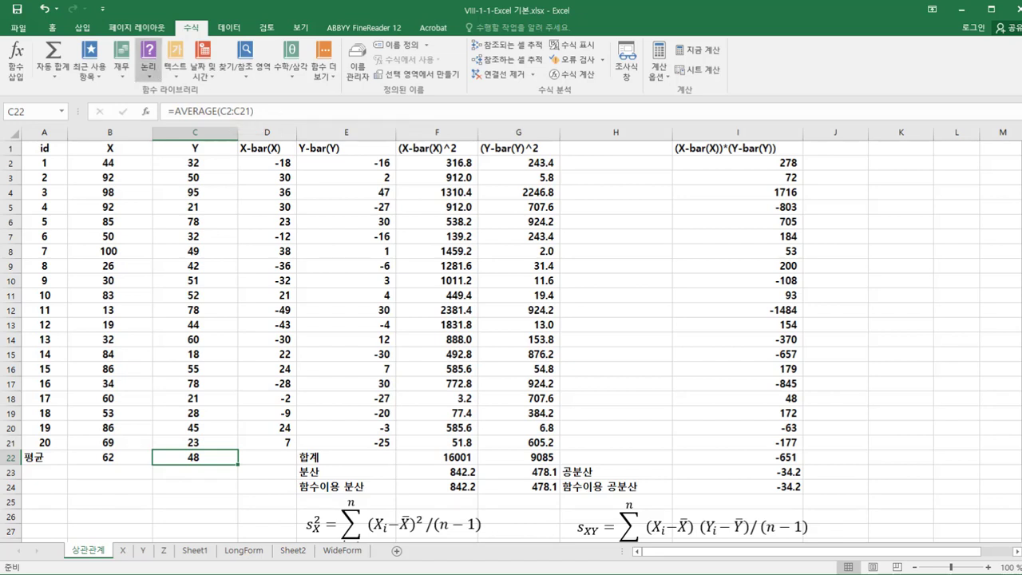
pyautogui.moveTo(107, 162); pyautogui.dragTo(112, 440)
pyautogui.click(134, 459)
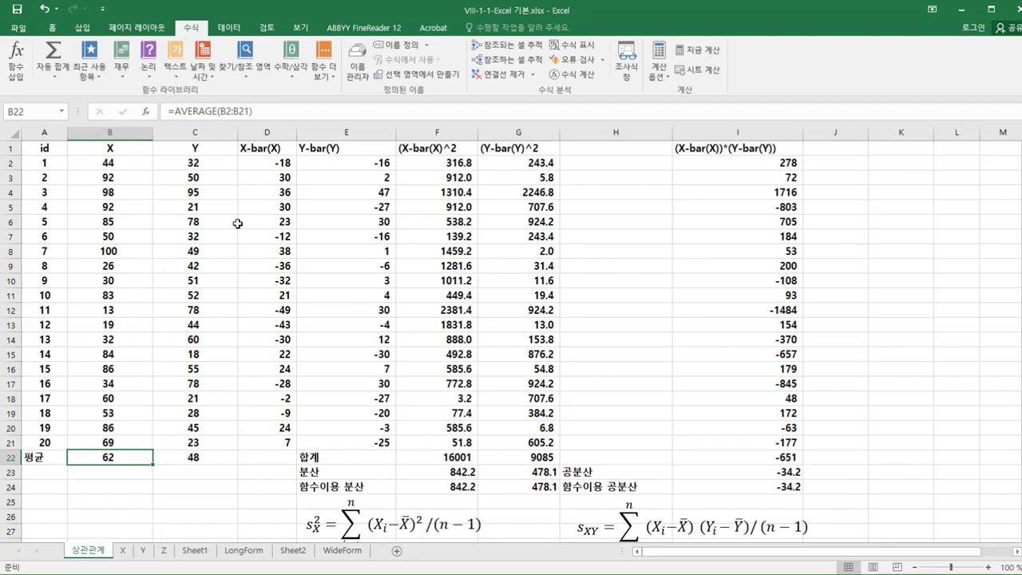
# Clear the X-bar(X) deviations from D2:D21.
pyautogui.click(255, 165)
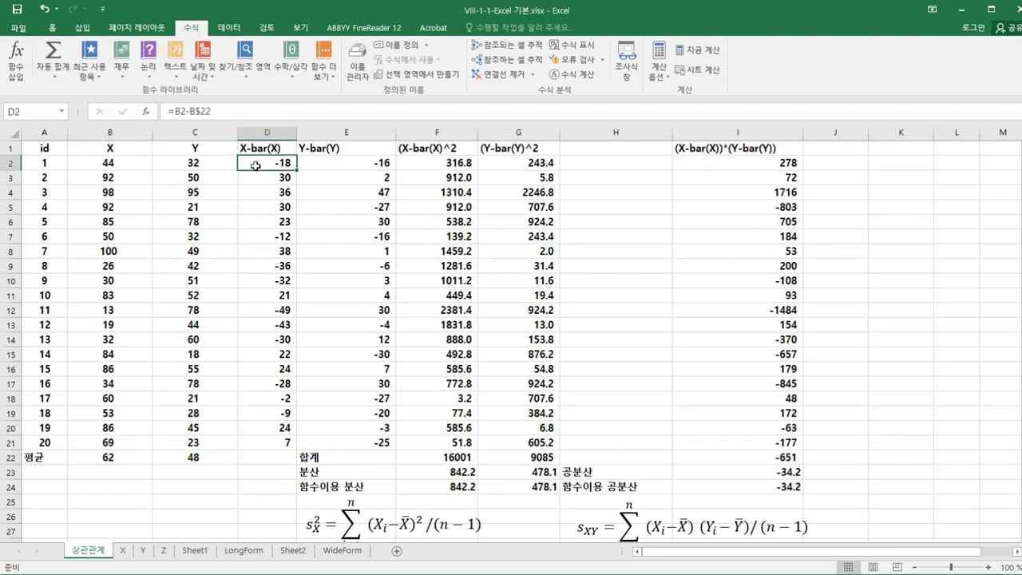
pyautogui.moveTo(256, 165); pyautogui.dragTo(274, 442)
pyautogui.press('Delete')
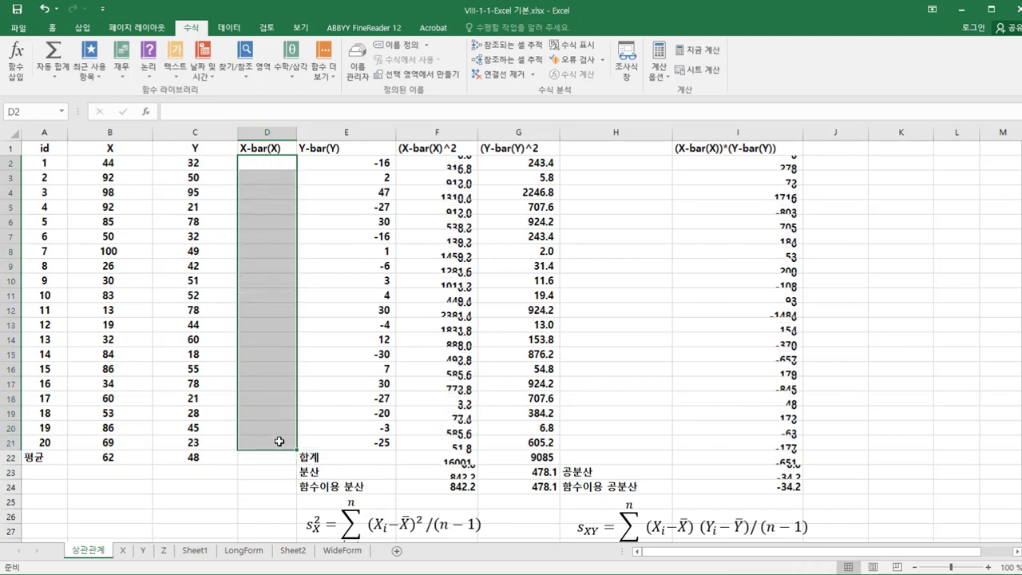
# Enter the deviation formula =B2-B$22 in D2, keeping the row of the mean fixed.
pyautogui.click(254, 160)
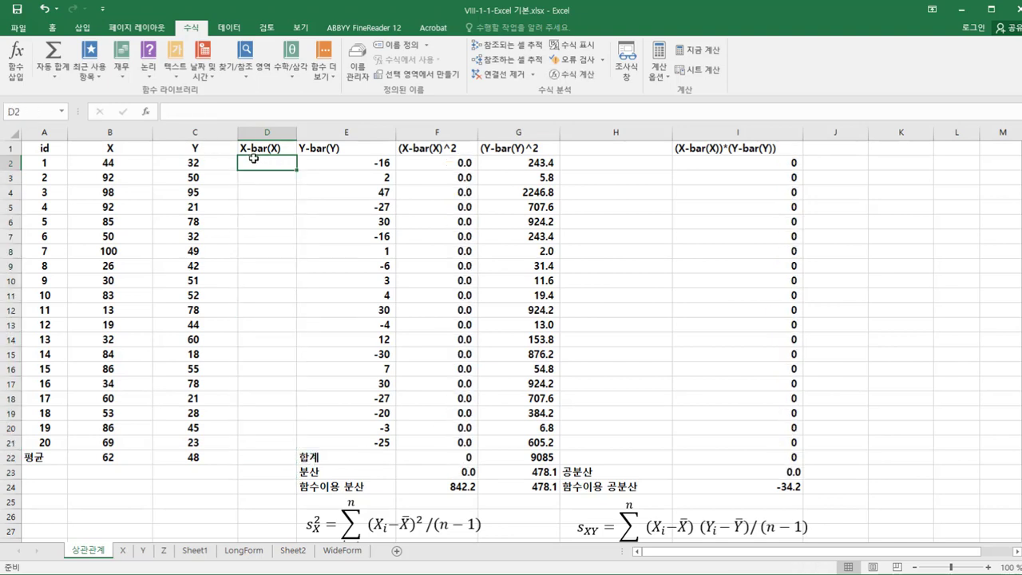
pyautogui.write('=')
pyautogui.click(88, 162)
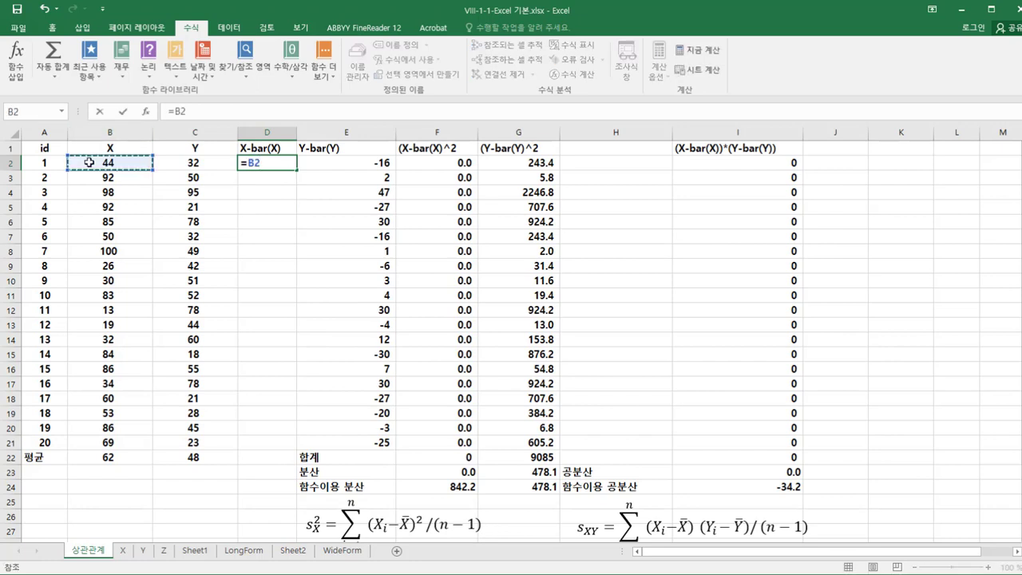
pyautogui.write('-')
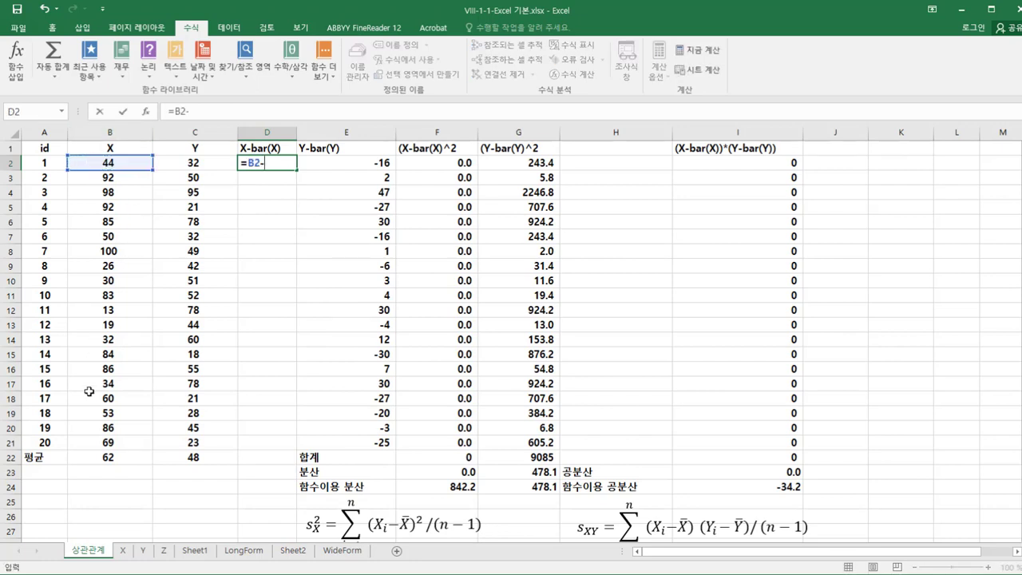
pyautogui.click(83, 461)
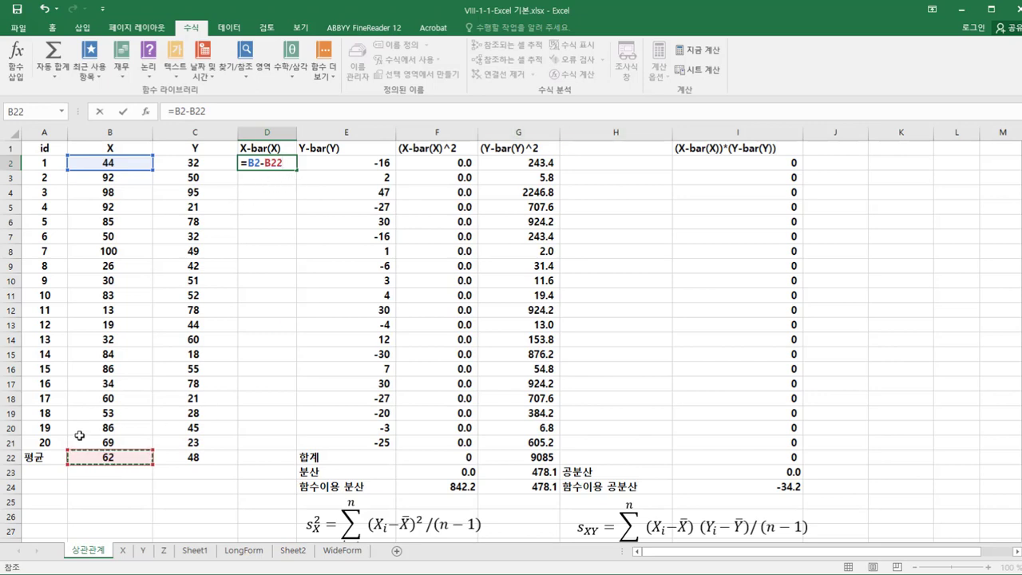
pyautogui.click(271, 158)
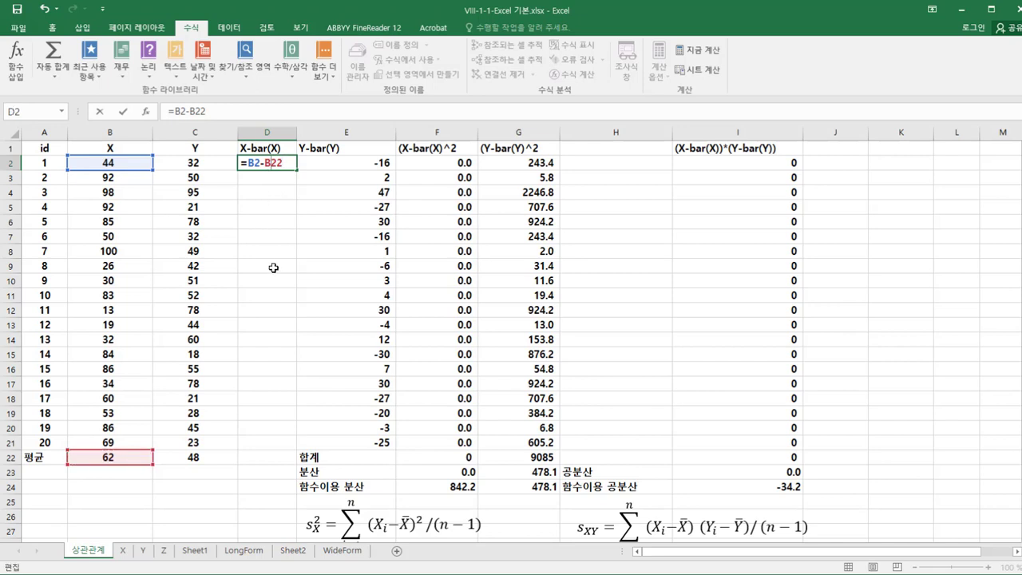
pyautogui.write('$')
pyautogui.hotkey('ctrl', 'Return')
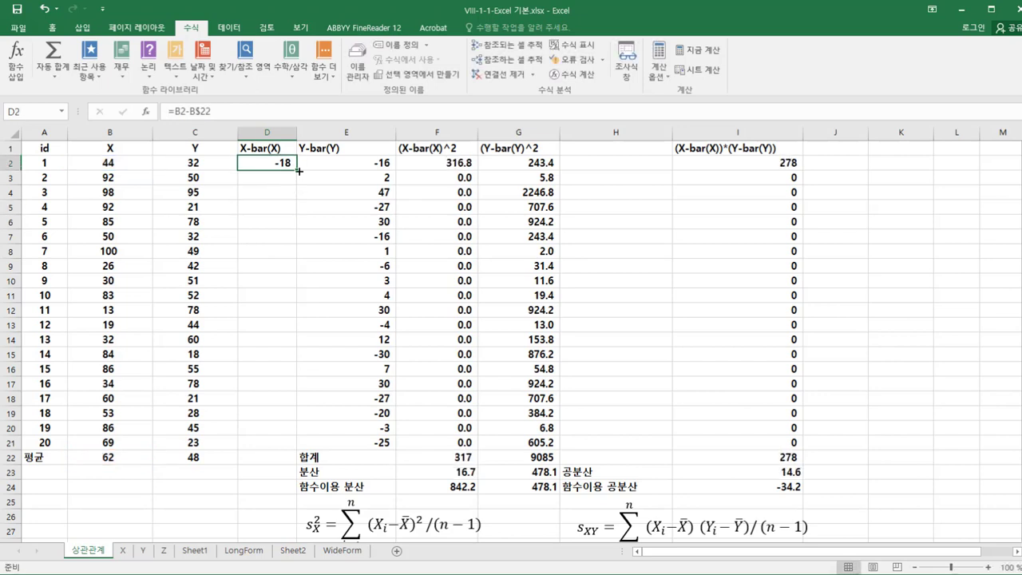
# Fill the D2 deviation formula down to D21 and clear the copies from D3:D21.
pyautogui.moveTo(299, 170); pyautogui.dragTo(293, 452)
pyautogui.click(256, 176)
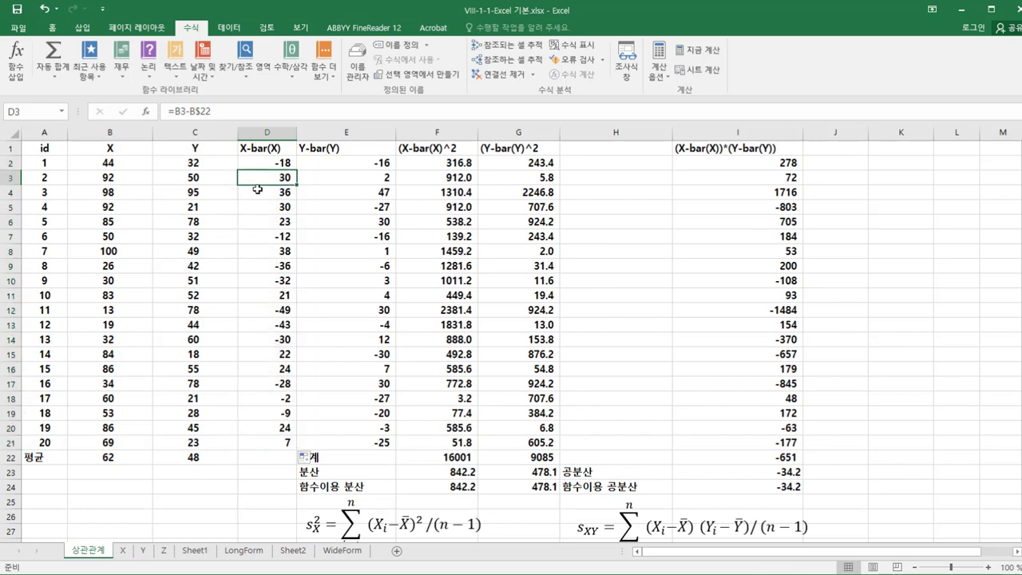
pyautogui.moveTo(257, 189); pyautogui.dragTo(250, 437)
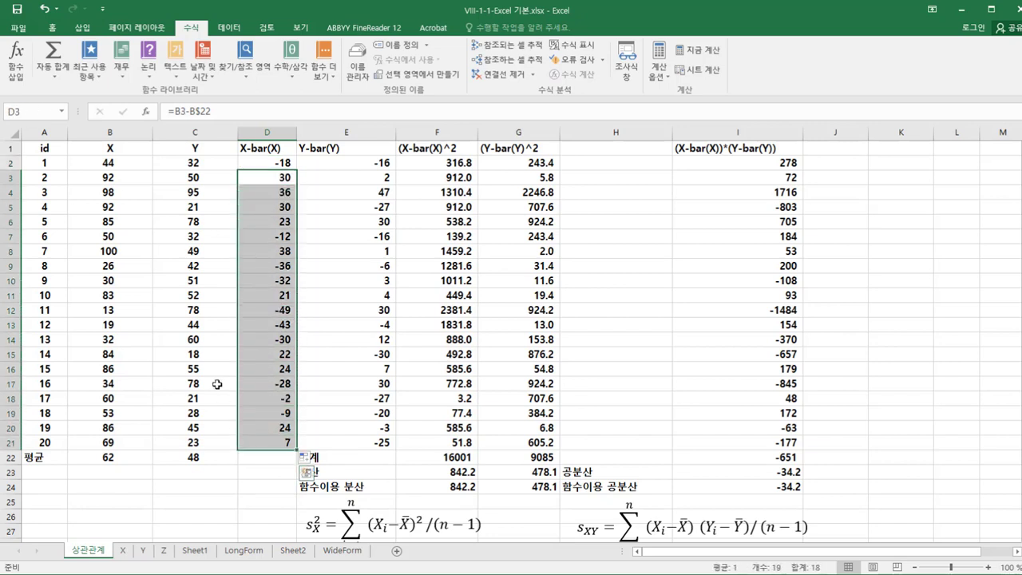
pyautogui.press('Delete')
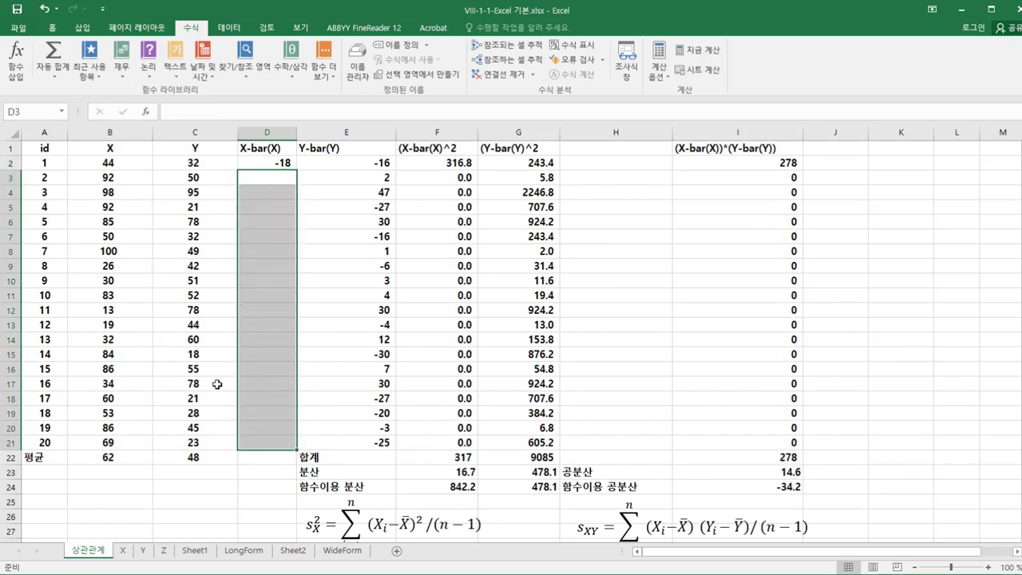
# Auto-fill the D2 deviation formula down column D and delete the surplus results in D22:D24.
pyautogui.click(265, 160)
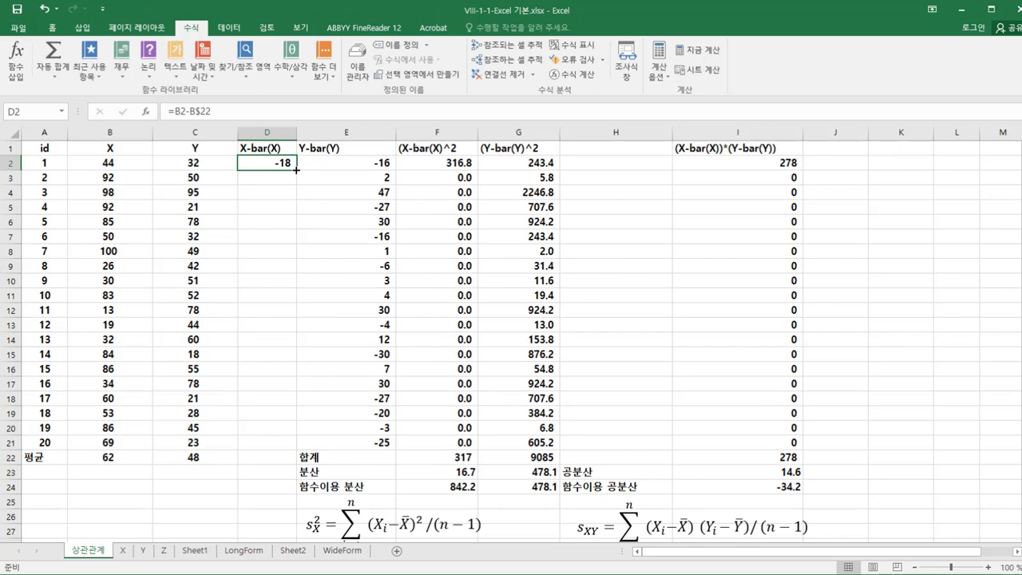
pyautogui.doubleClick(296, 170)
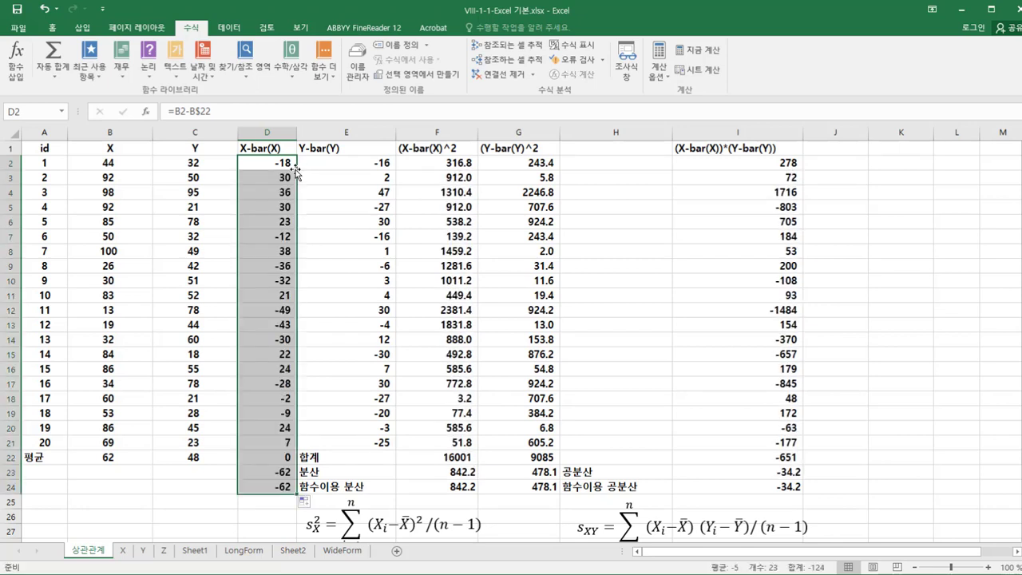
pyautogui.moveTo(239, 456); pyautogui.dragTo(253, 481)
pyautogui.press('Delete')
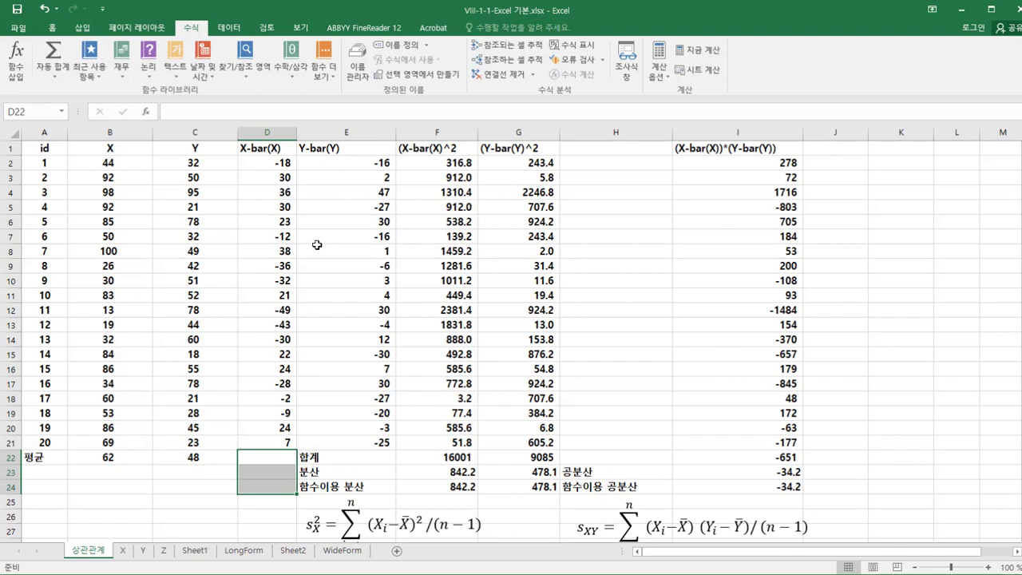
# Copy the deviation formulas from D2:D21 across to E2:E21 and check the formulas in D2 and E2.
pyautogui.click(278, 163)
pyautogui.moveTo(281, 192); pyautogui.dragTo(376, 445)
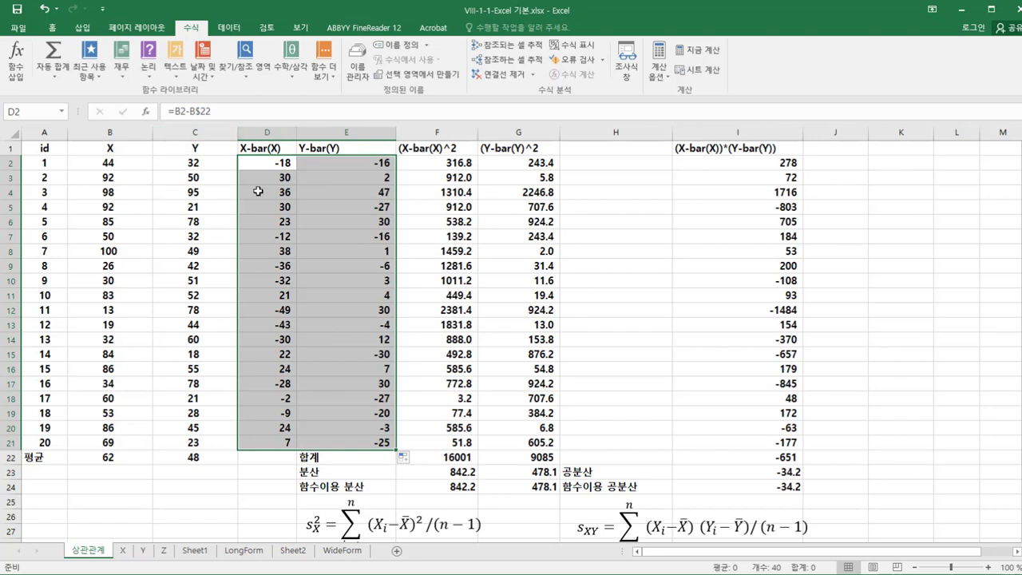
pyautogui.click(272, 160)
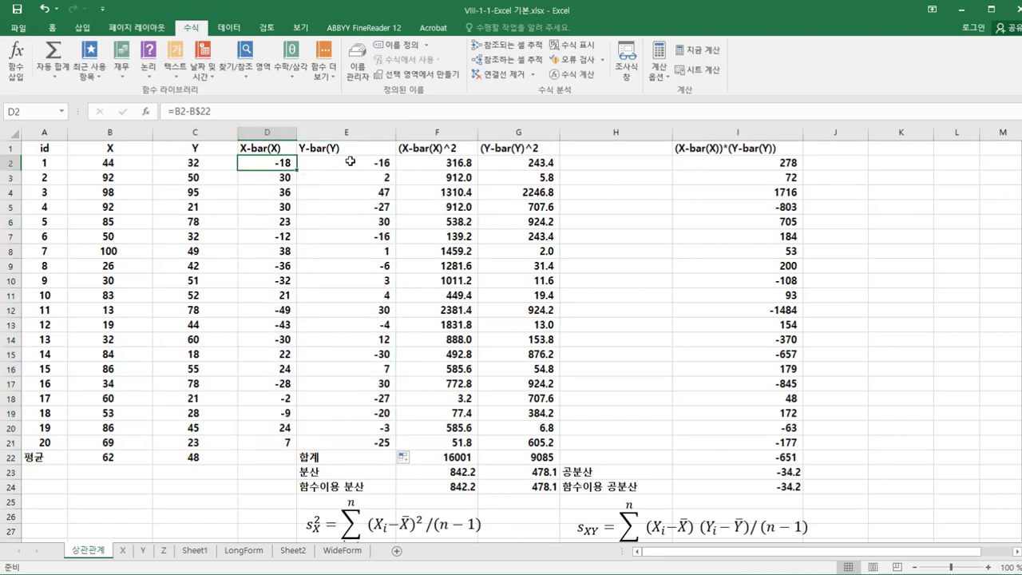
pyautogui.click(350, 162)
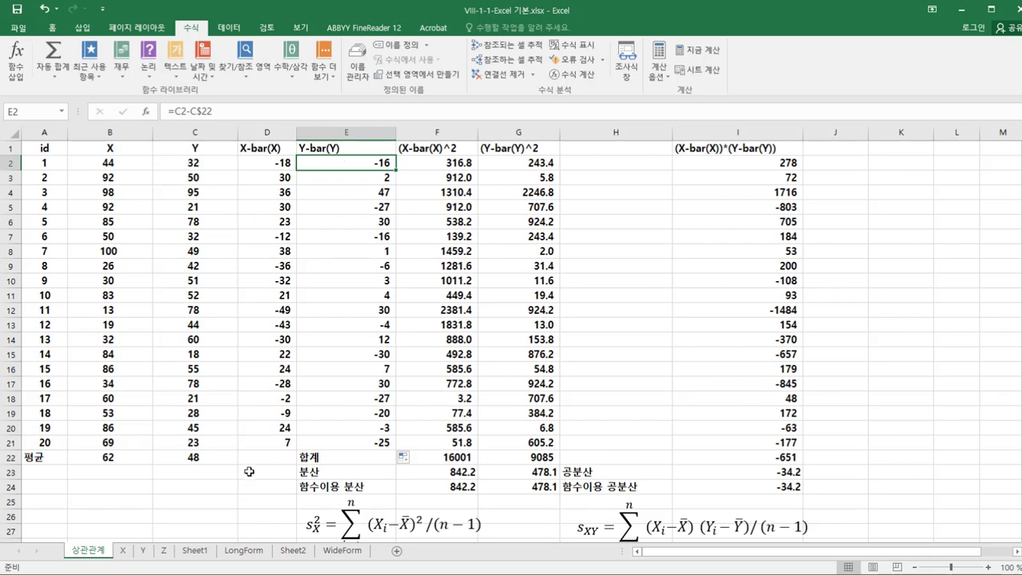
# Examine the mean formula of Y in C22 and the cell references of the deviation formula in E21.
pyautogui.click(182, 453)
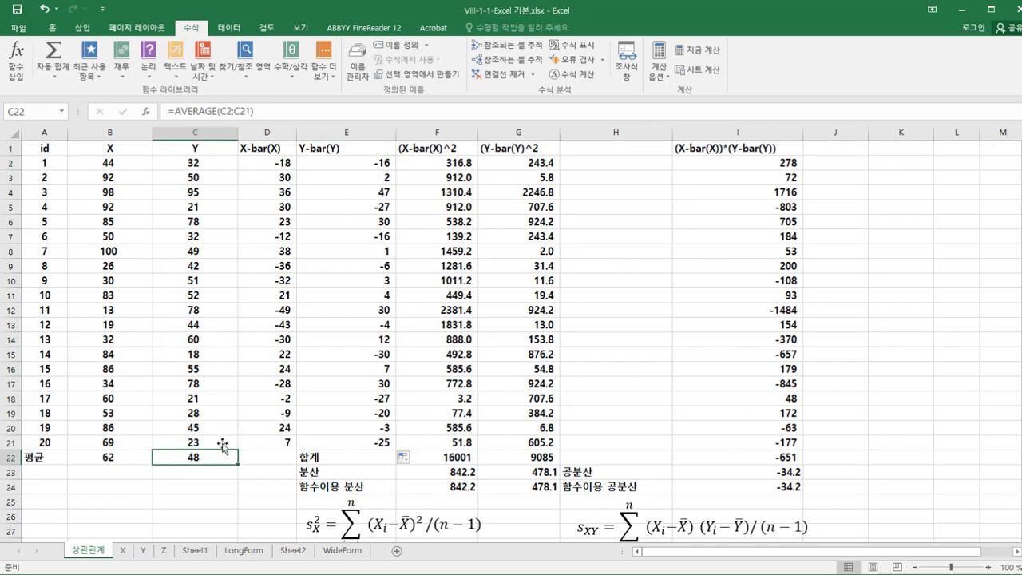
pyautogui.click(368, 440)
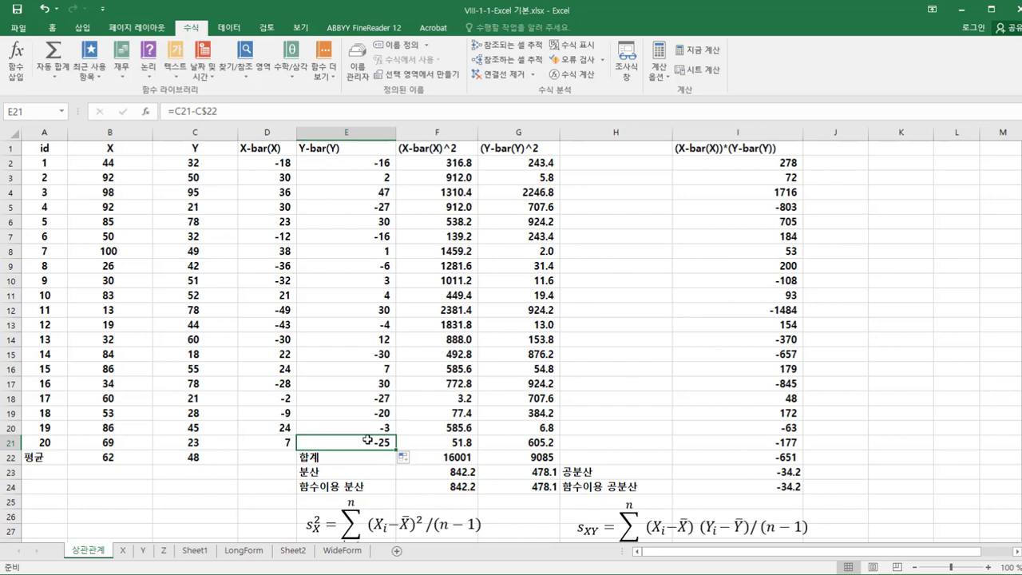
pyautogui.click(197, 111)
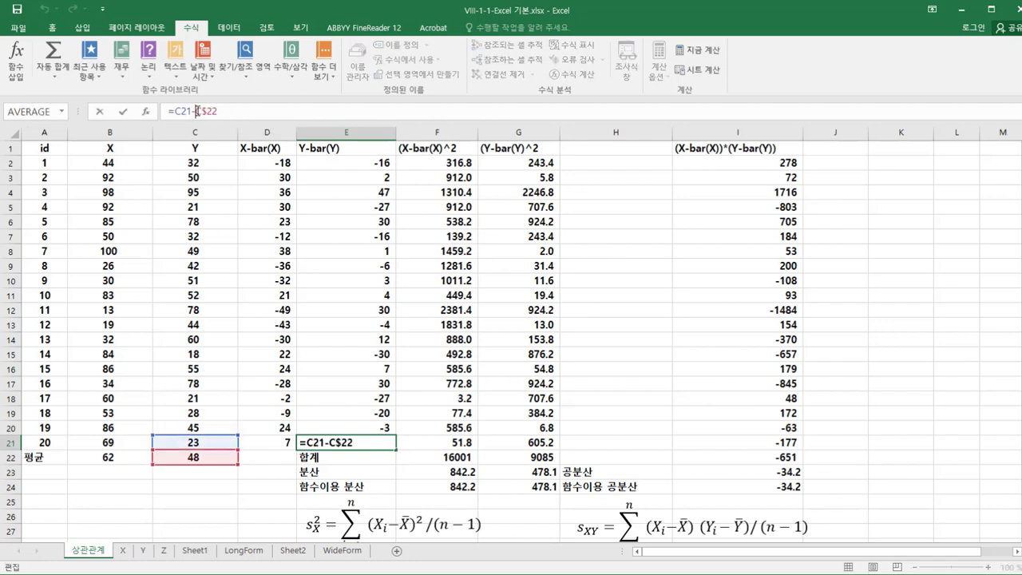
pyautogui.click(269, 476)
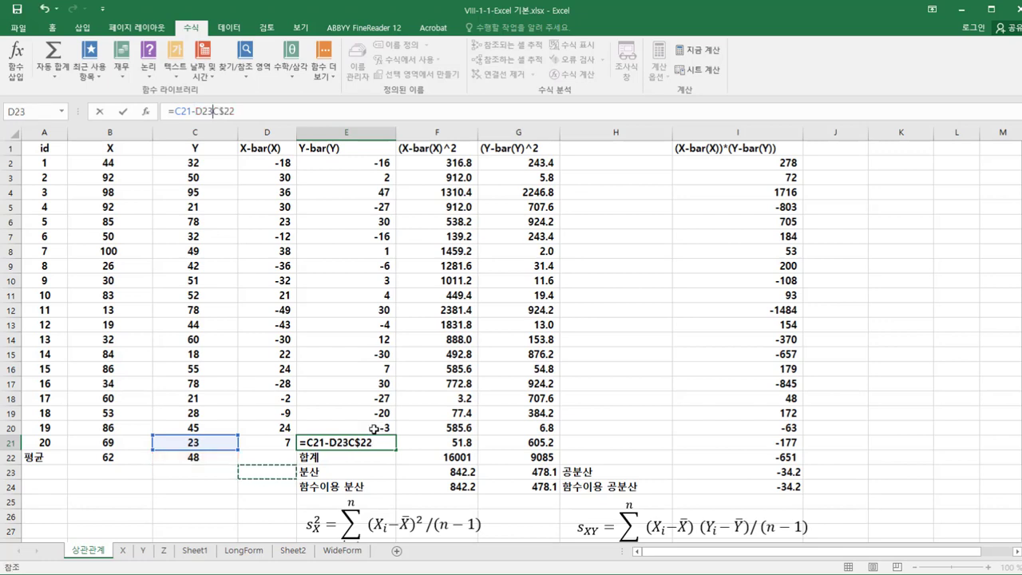
pyautogui.press('Escape')
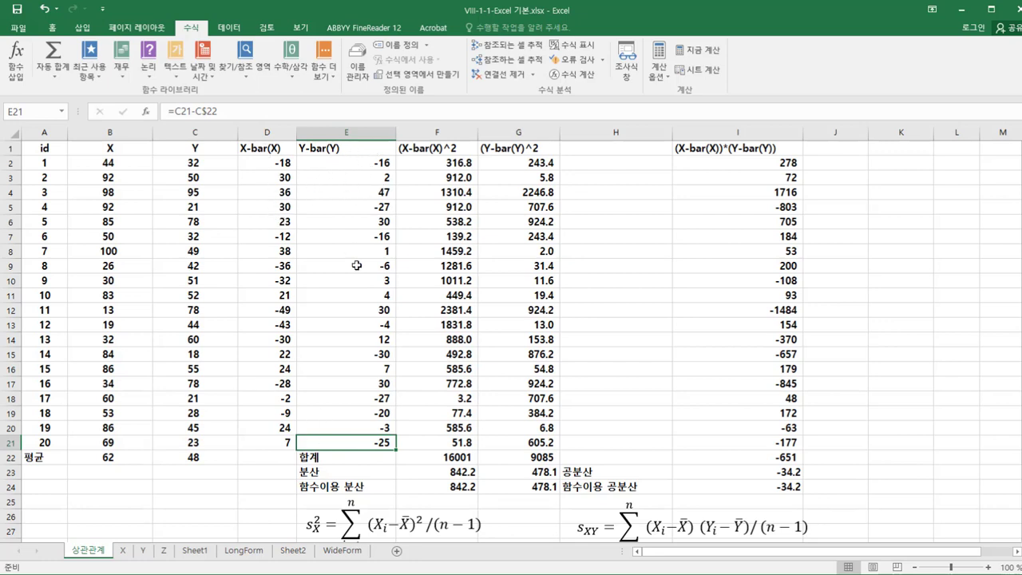
# Fill the squared-deviation formula =D2^2 from F2 down to F21 and across to G2:G21.
pyautogui.click(415, 162)
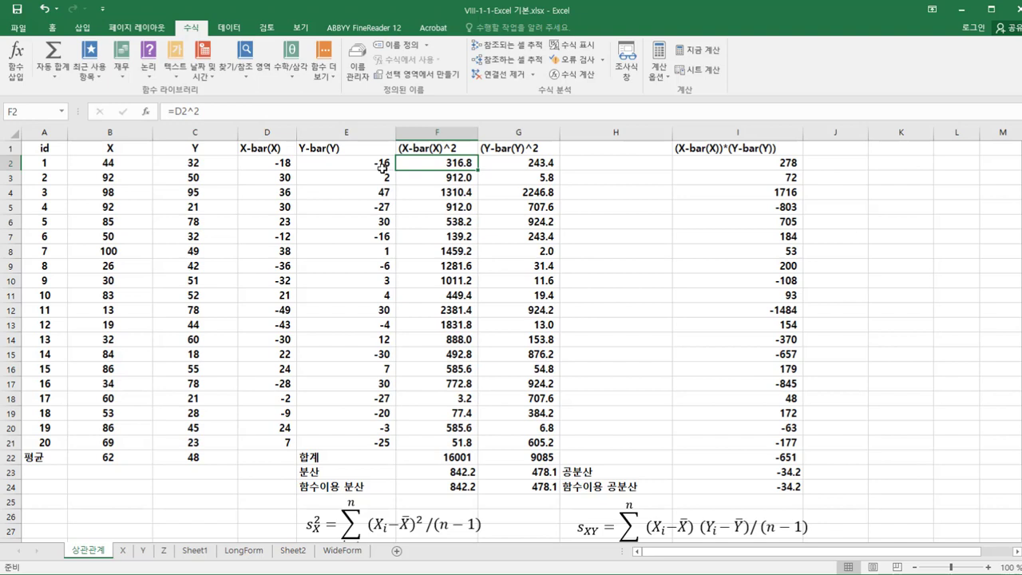
pyautogui.click(202, 113)
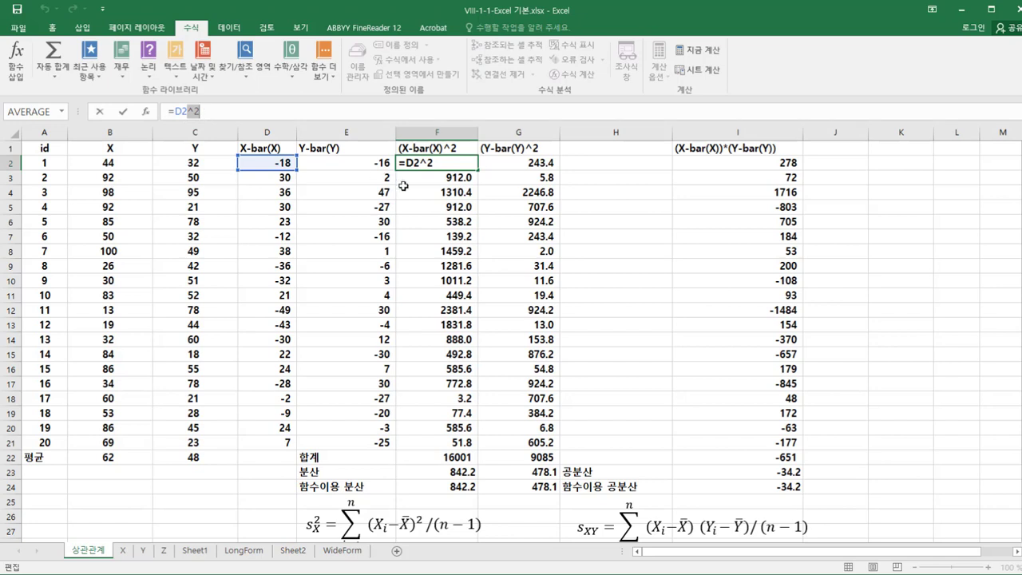
pyautogui.press('Return')
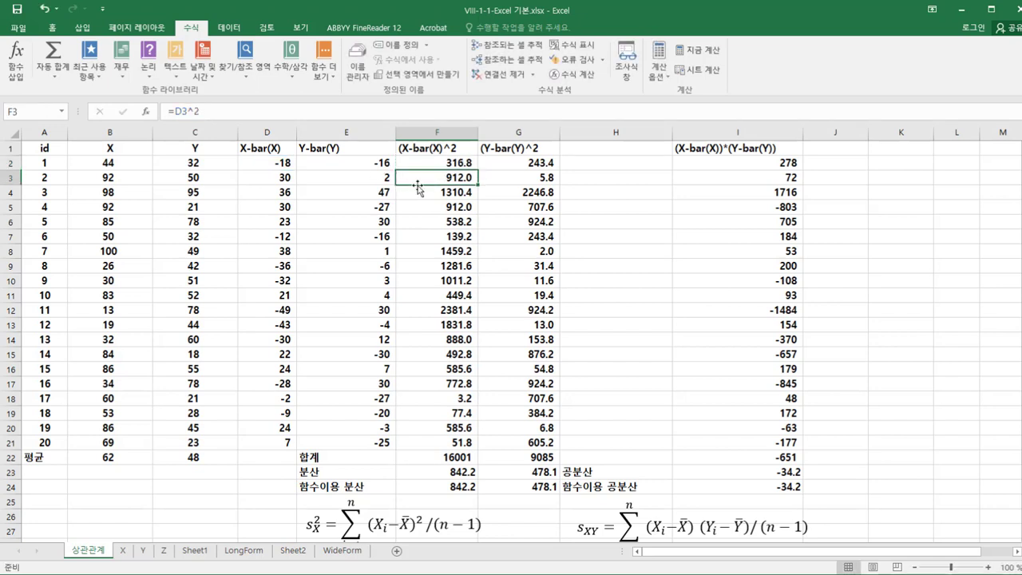
pyautogui.click(456, 160)
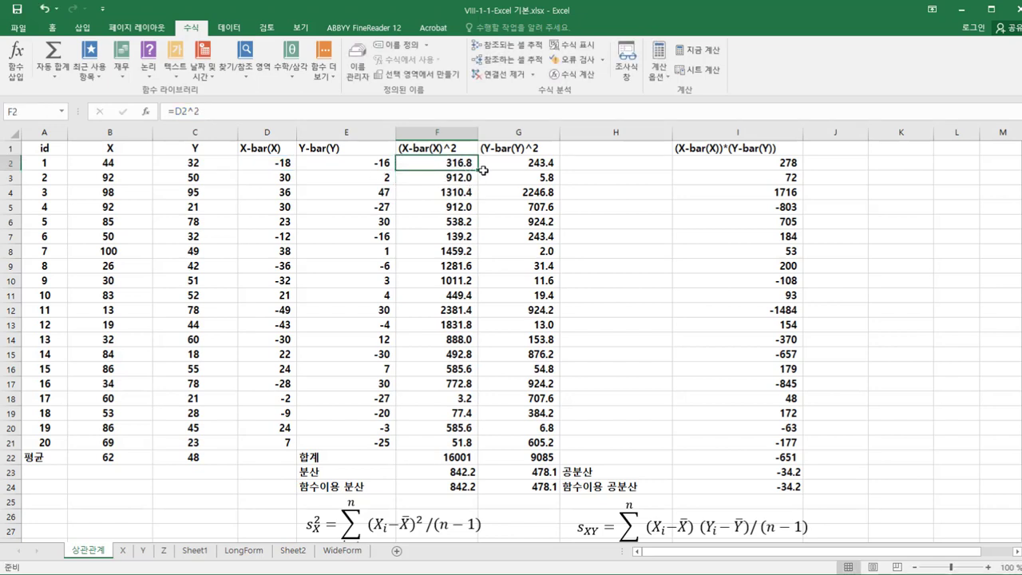
pyautogui.moveTo(476, 170); pyautogui.dragTo(471, 447)
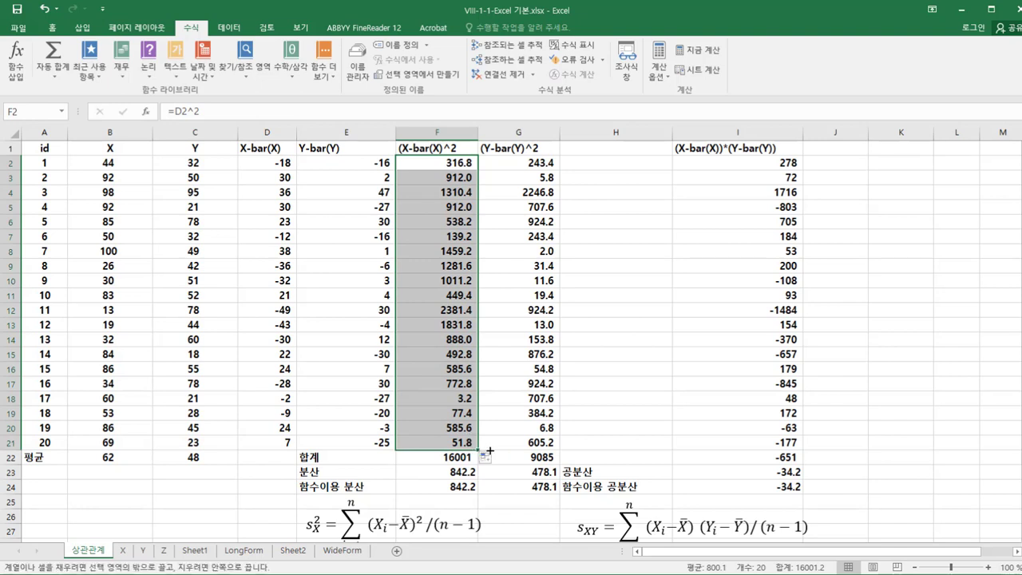
pyautogui.moveTo(477, 449); pyautogui.dragTo(551, 450)
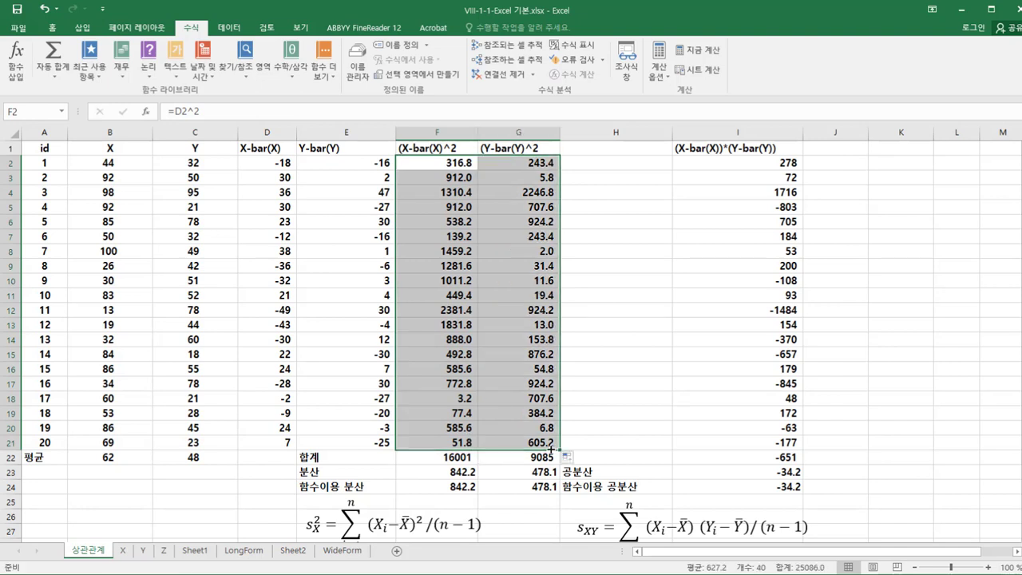
pyautogui.click(519, 237)
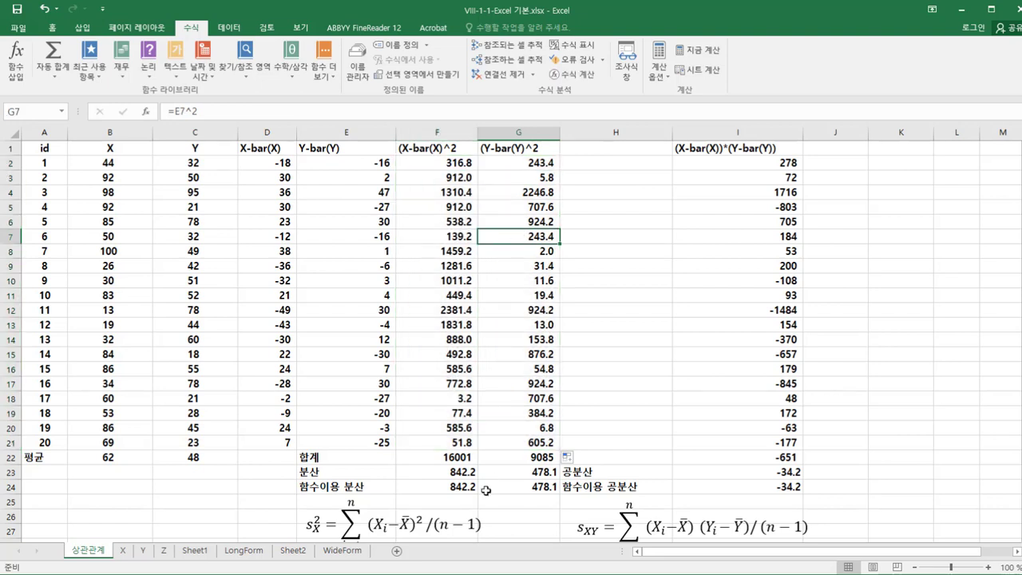
# Copy the sum formula in F22 across to G22 and the variance formula =F22/19 in F23 across to G23.
pyautogui.click(313, 457)
pyautogui.click(456, 457)
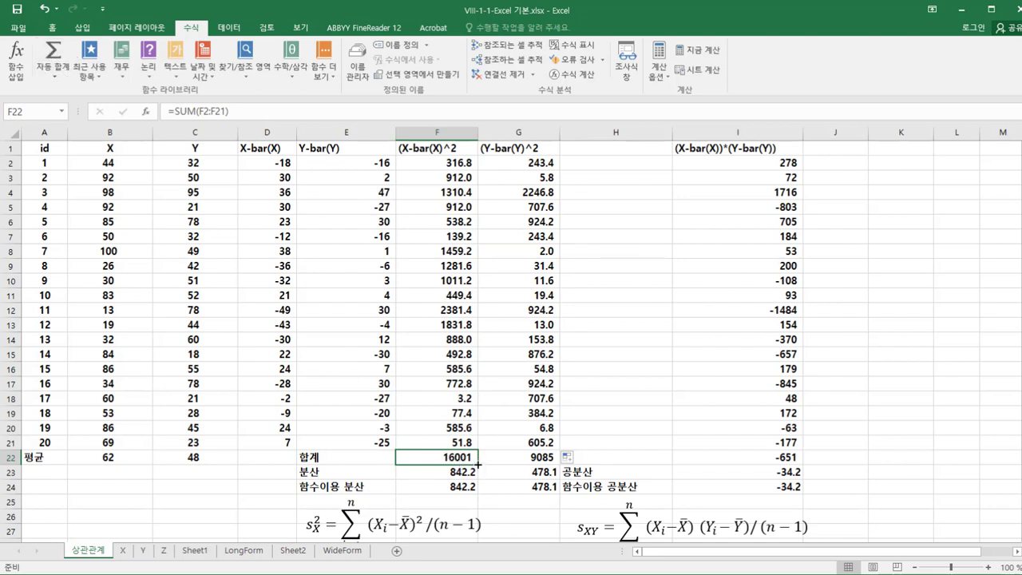
pyautogui.moveTo(477, 463); pyautogui.dragTo(539, 470)
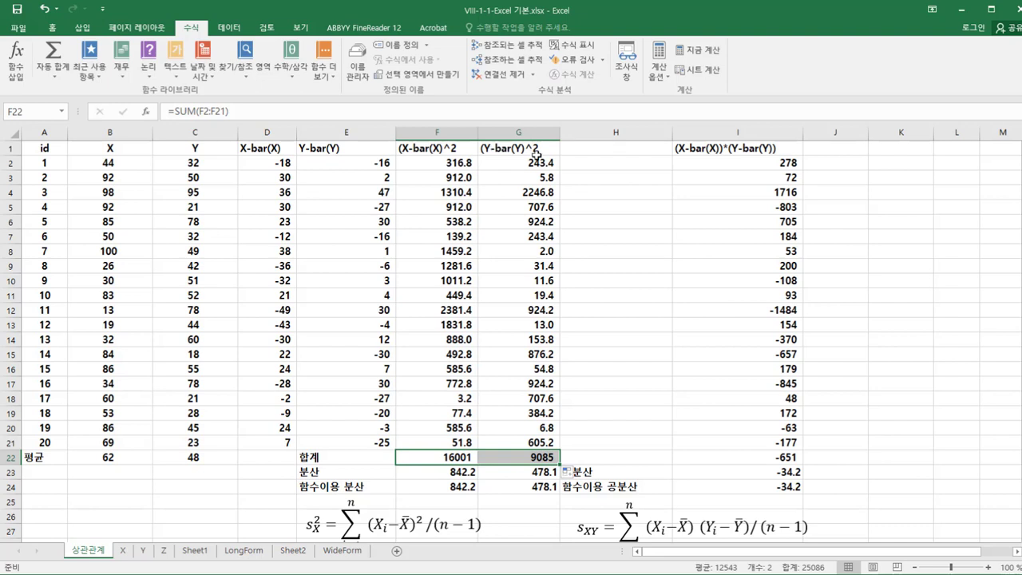
pyautogui.click(429, 471)
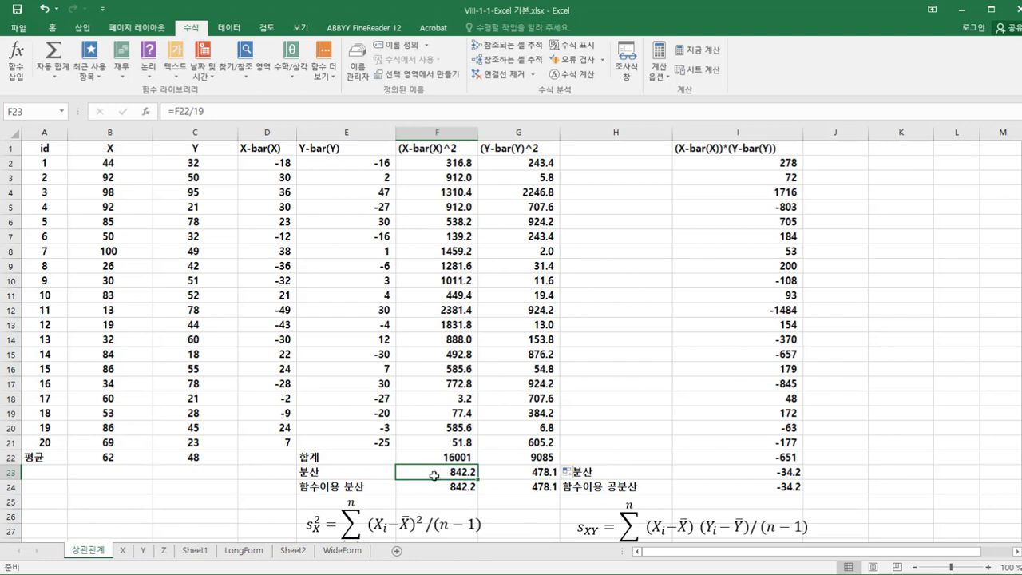
pyautogui.moveTo(479, 480); pyautogui.dragTo(540, 476)
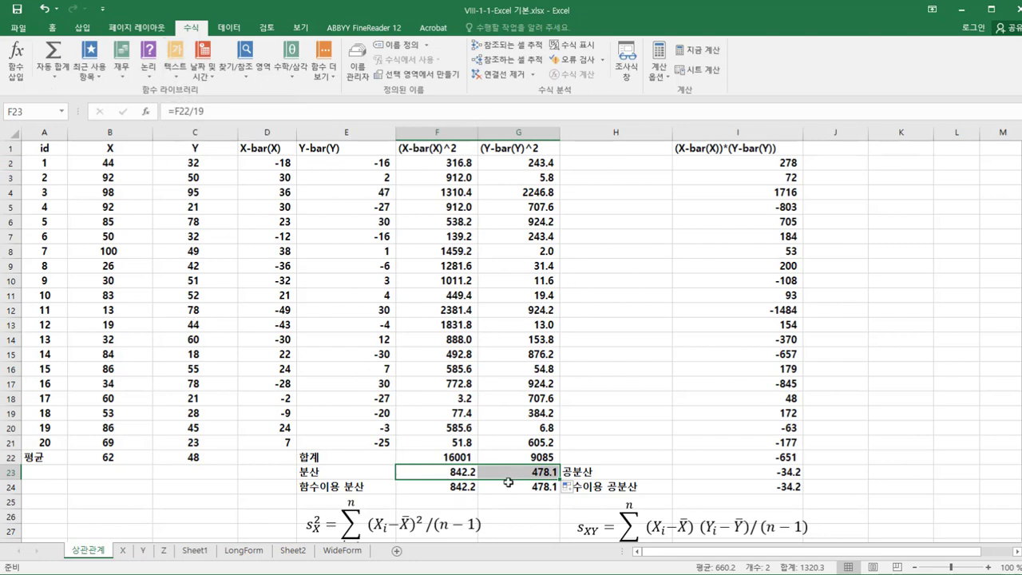
# Confirm the VAR.S arguments B2:B21 in F24 and copy the function across to G24.
pyautogui.click(445, 486)
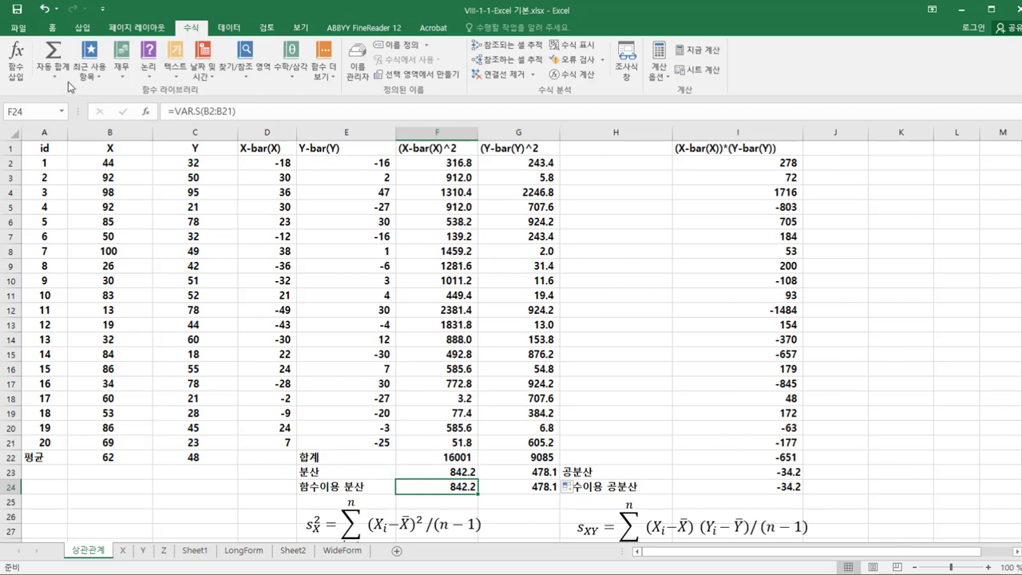
pyautogui.click(16, 68)
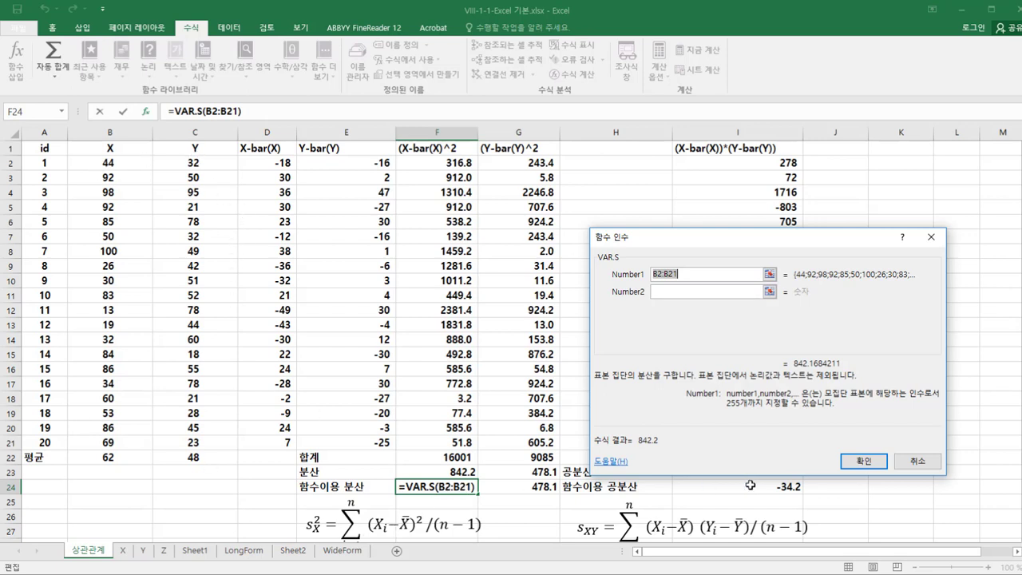
pyautogui.click(866, 467)
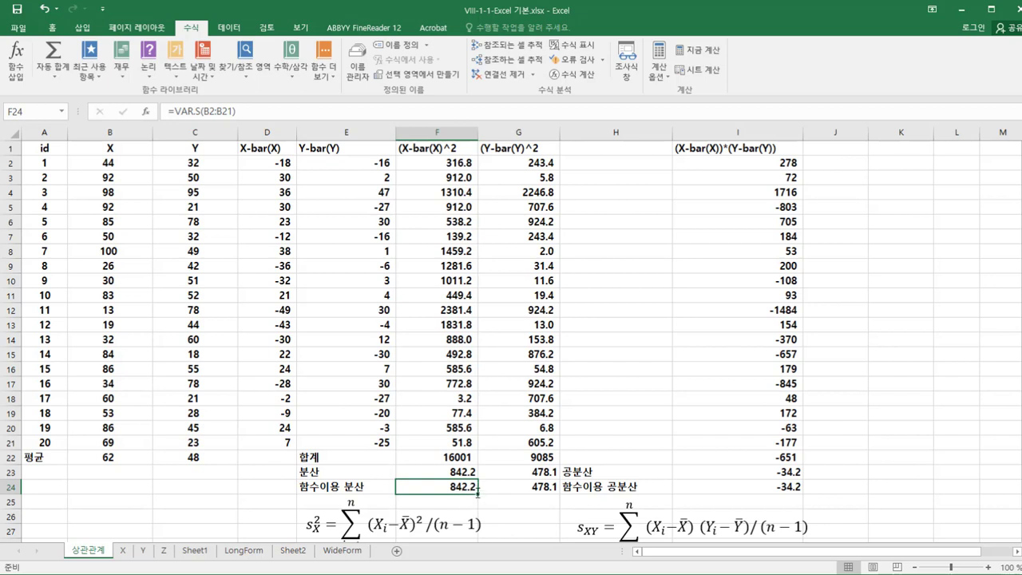
pyautogui.moveTo(477, 492); pyautogui.dragTo(527, 493)
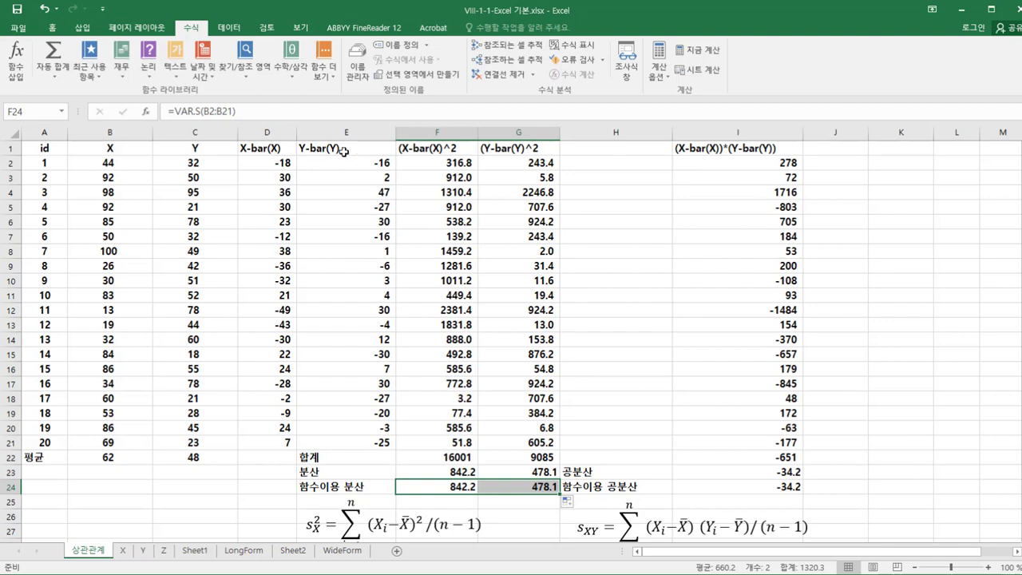
# Enter the deviation product formula =D2*E2 in I2.
pyautogui.click(742, 145)
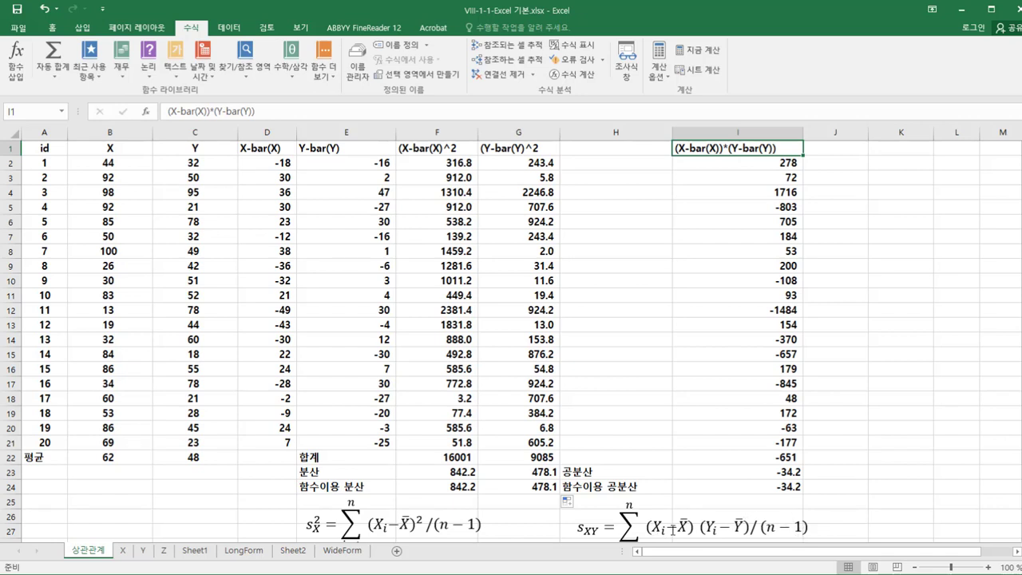
pyautogui.click(776, 162)
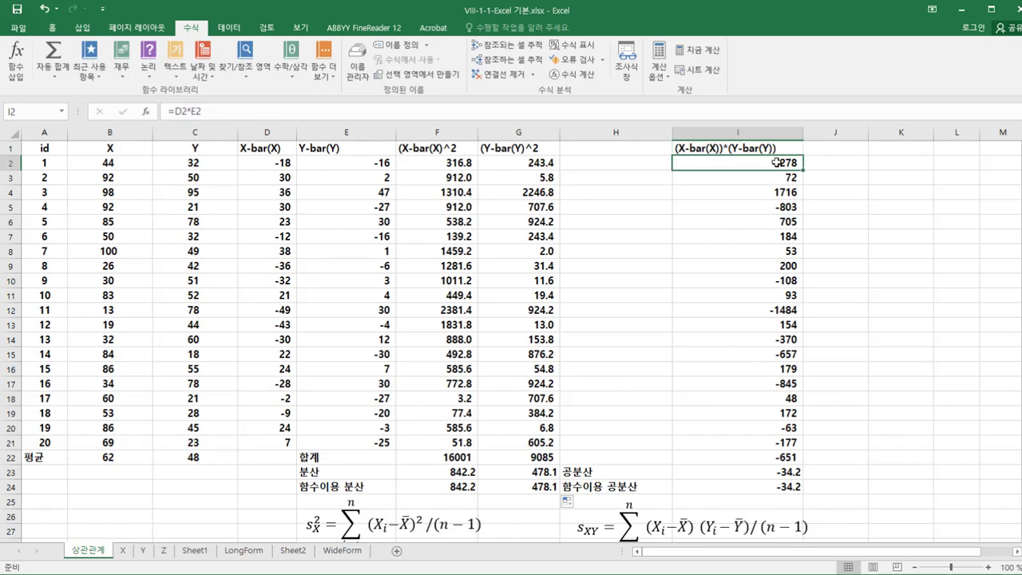
pyautogui.write('=')
pyautogui.click(263, 164)
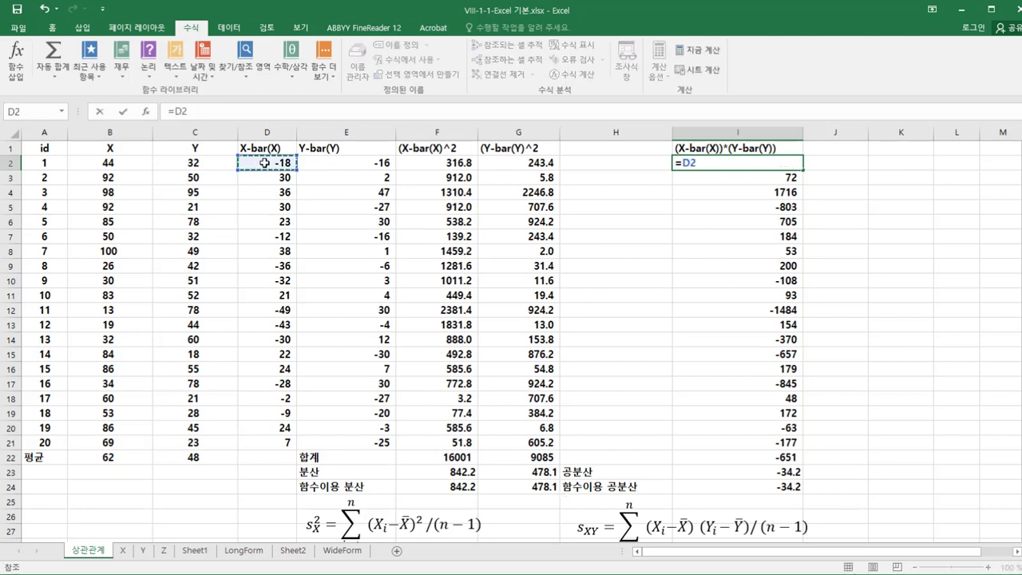
pyautogui.write('*')
pyautogui.click(316, 158)
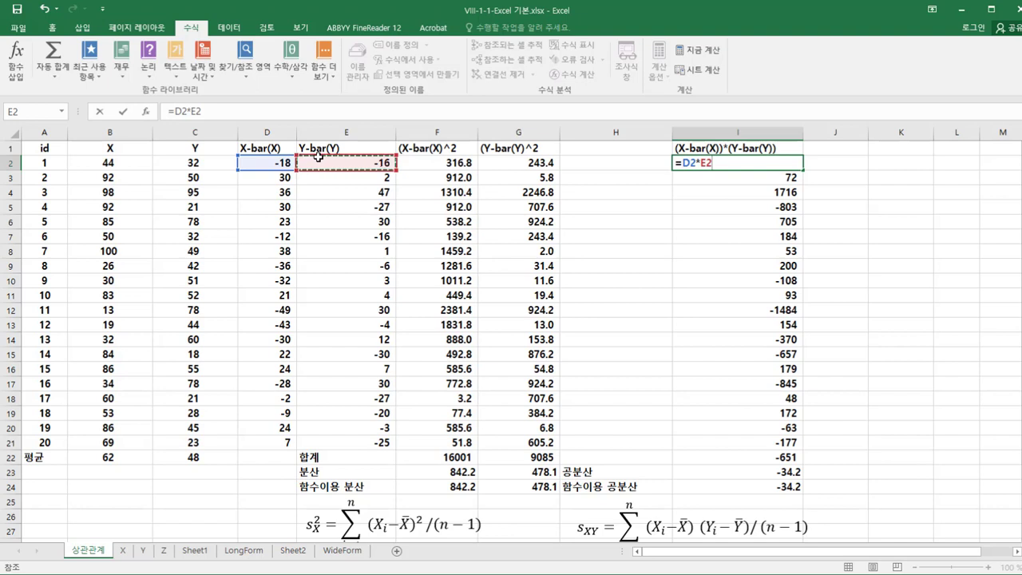
pyautogui.press('Return')
pyautogui.click(722, 160)
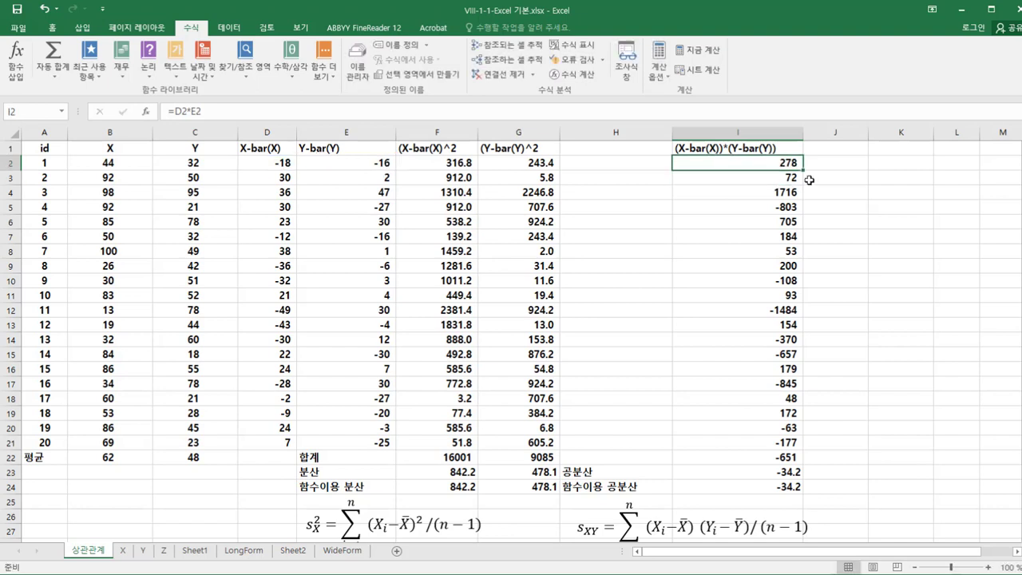
pyautogui.moveTo(802, 170); pyautogui.dragTo(783, 460)
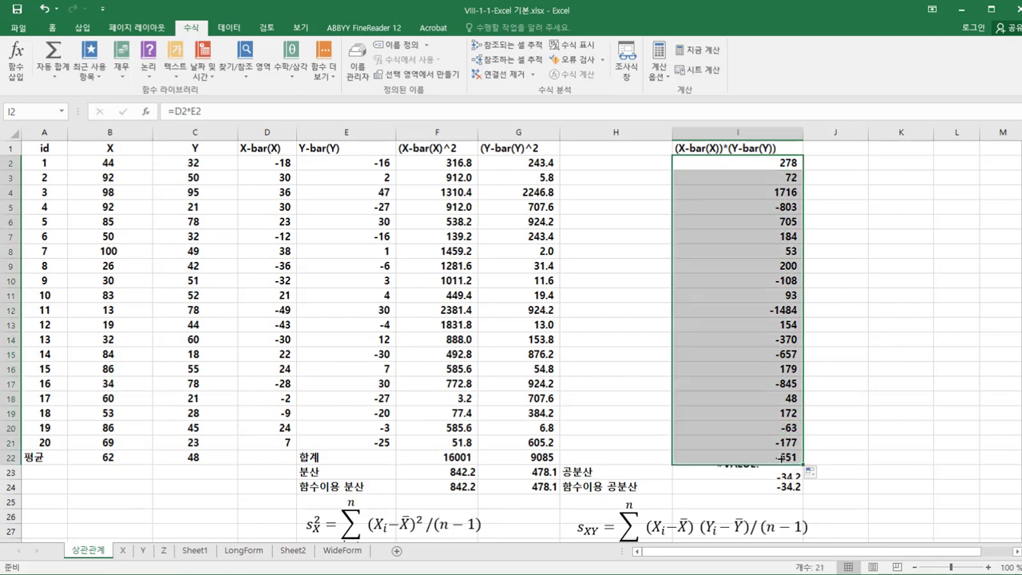
pyautogui.hotkey('ctrl', 'z')
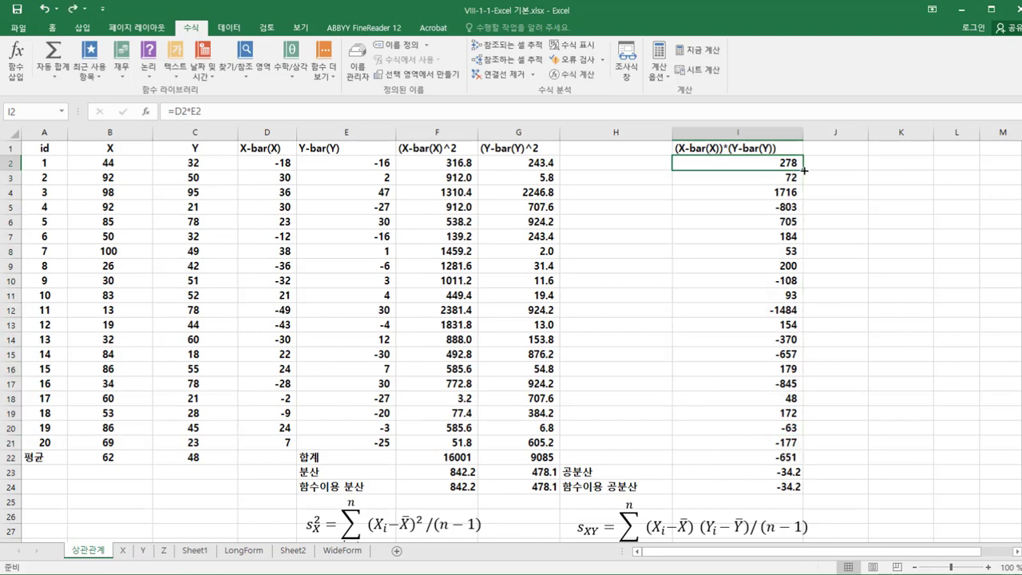
pyautogui.moveTo(804, 170); pyautogui.dragTo(797, 472)
pyautogui.hotkey('ctrl', 'z')
# Fill the product formula from I2 down to I21 and check the sum and covariance formulas in I22:I24.
pyautogui.moveTo(803, 169); pyautogui.dragTo(790, 441)
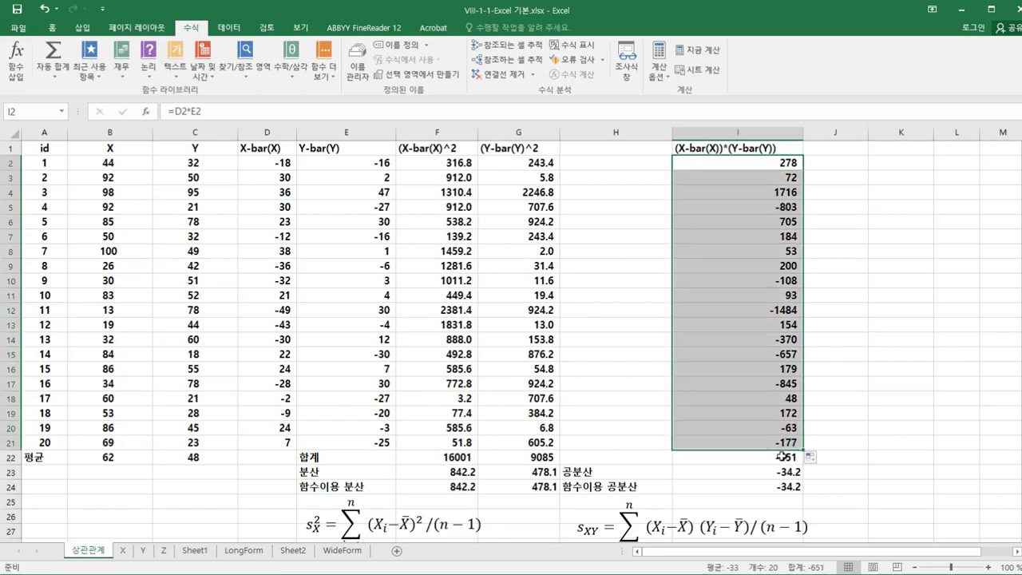
pyautogui.click(781, 456)
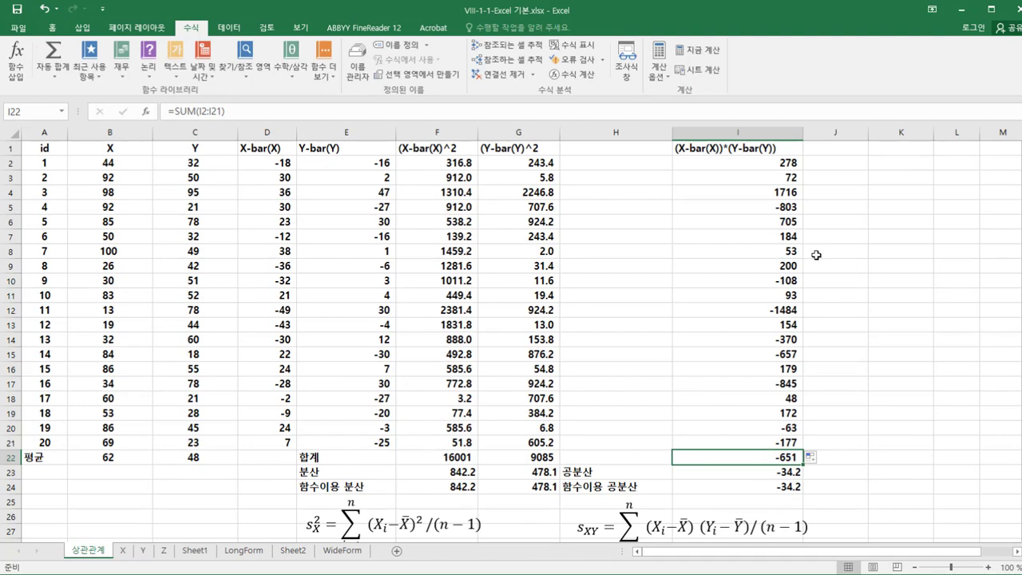
pyautogui.moveTo(772, 162); pyautogui.dragTo(734, 446)
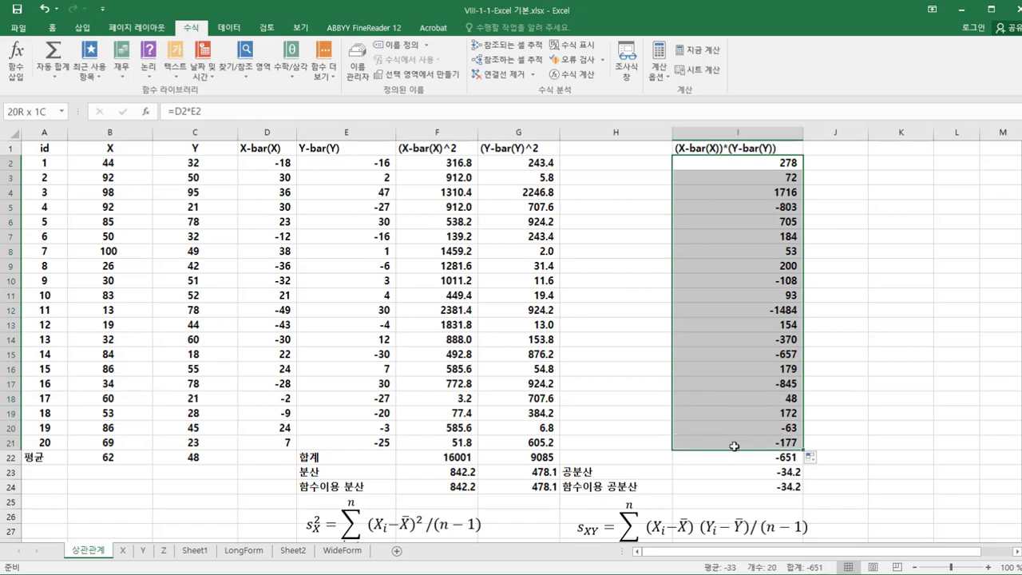
pyautogui.click(776, 460)
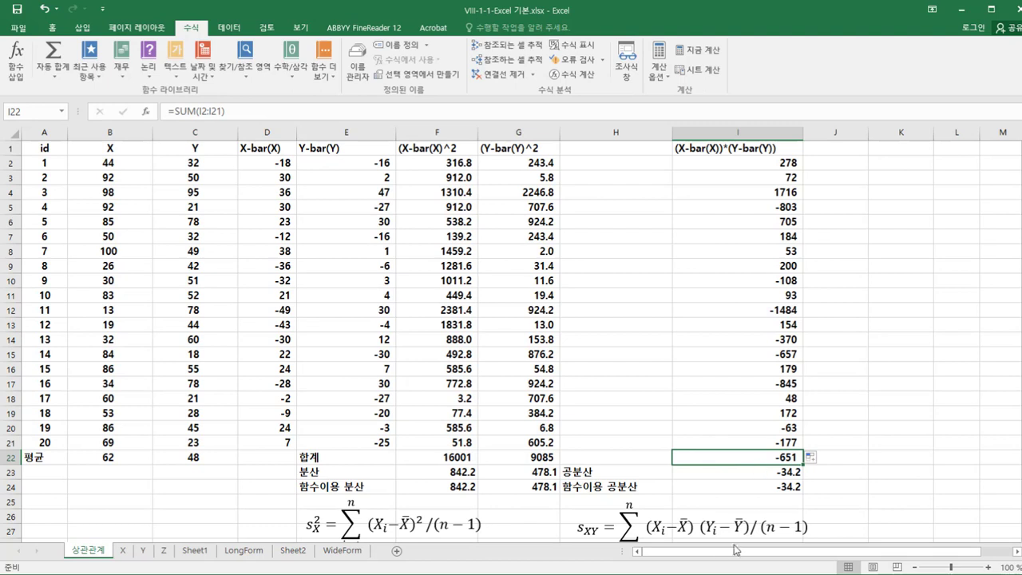
pyautogui.click(780, 471)
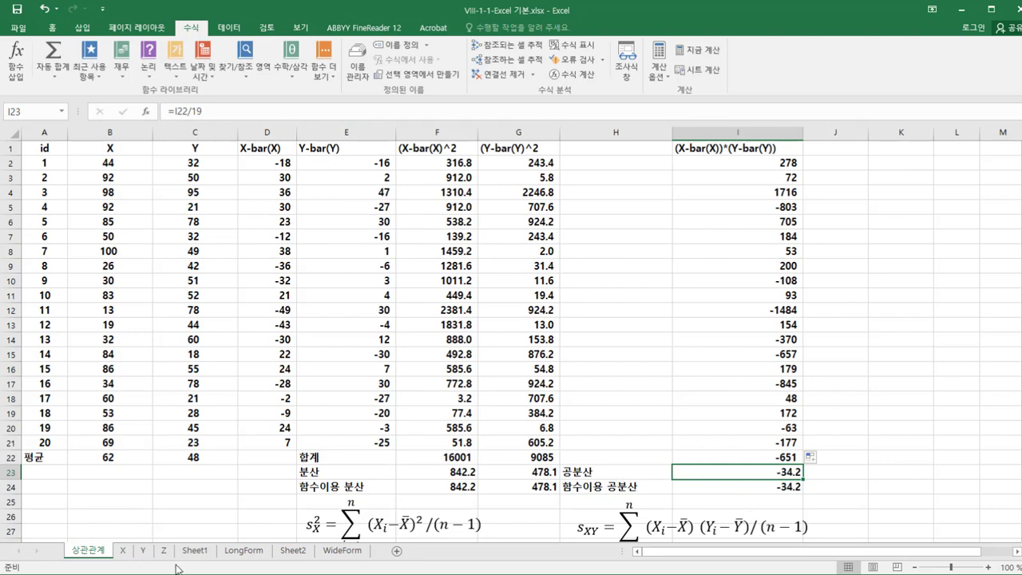
pyautogui.click(787, 484)
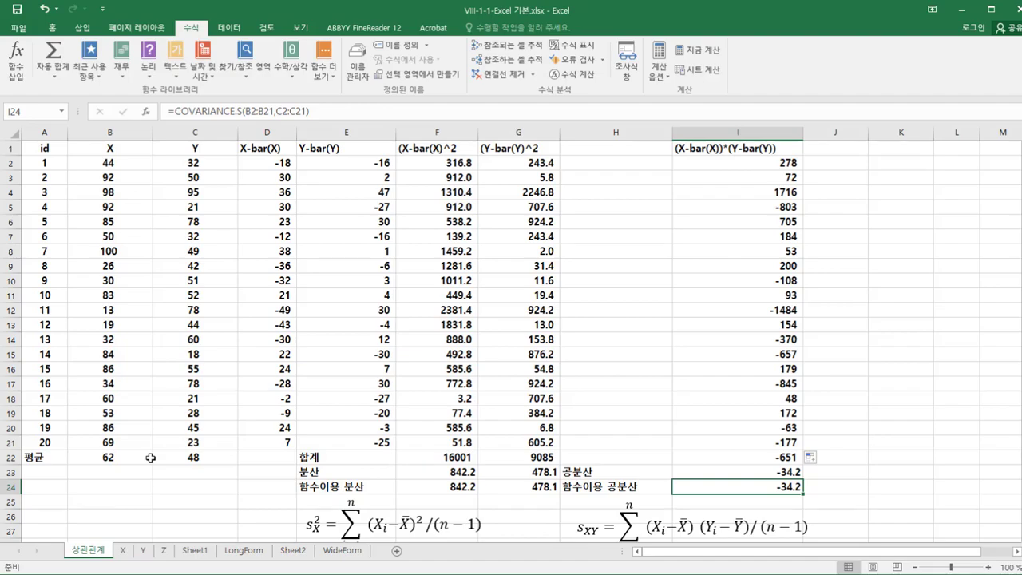
# Switch to the PowerPoint slide show and advance to the next slide.
pyautogui.hotkey('alt', 'Tab')
pyautogui.press('Right')
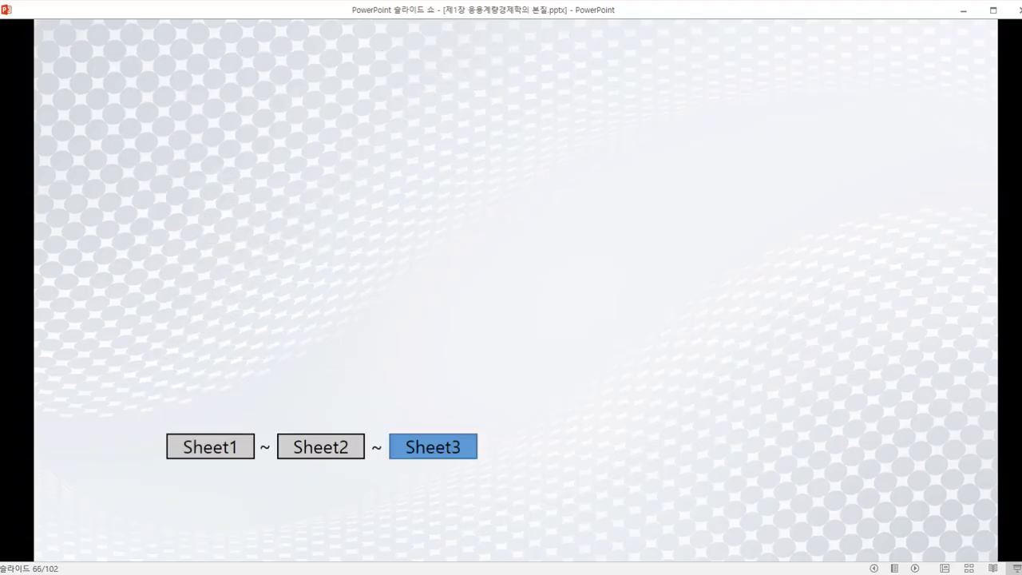
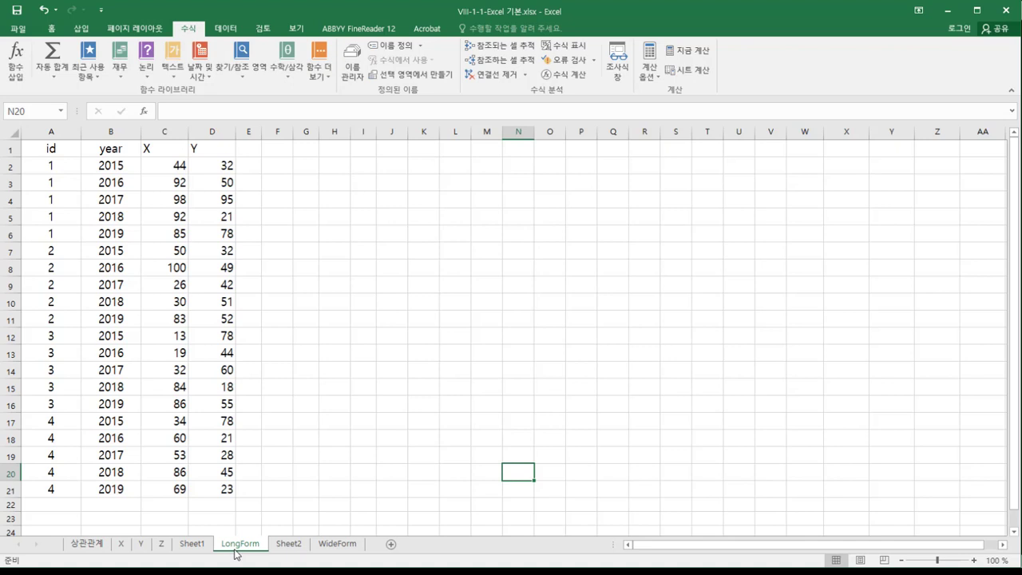
# Examine the id 1 records on the LongForm sheet: the repeated ids, the years and the X and Y values.
pyautogui.moveTo(36, 165); pyautogui.dragTo(27, 234)
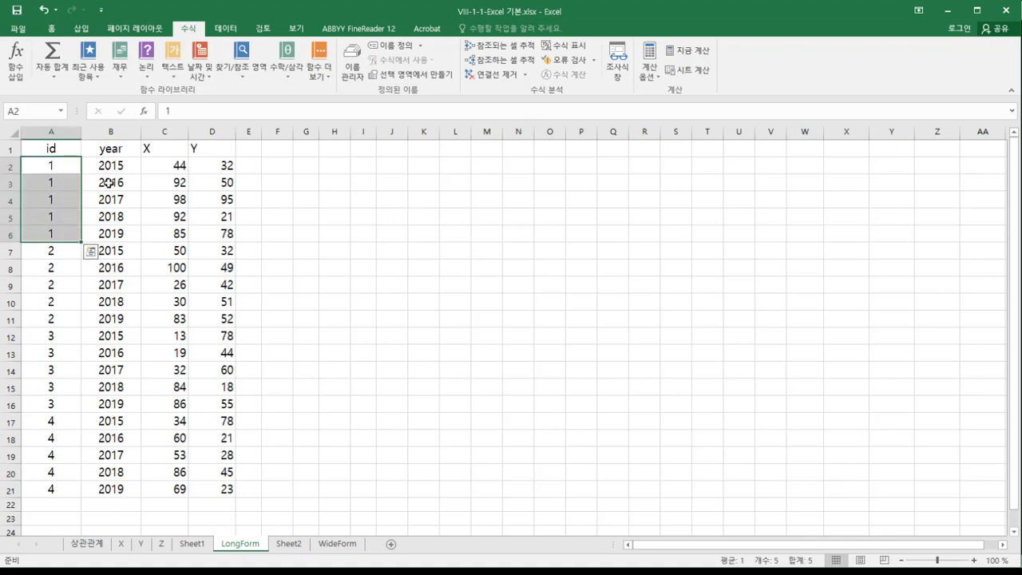
pyautogui.moveTo(113, 163); pyautogui.dragTo(110, 231)
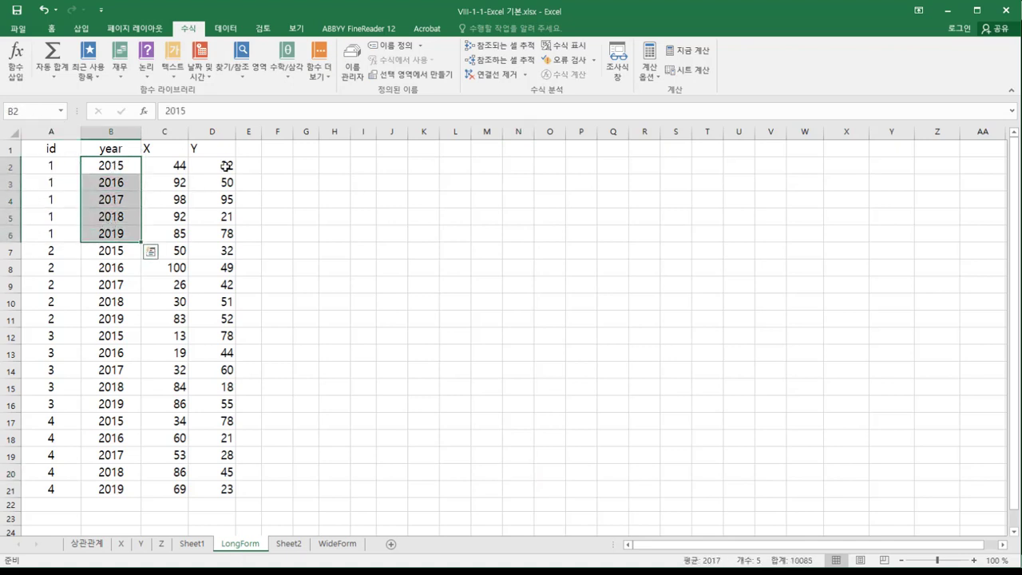
pyautogui.click(181, 166)
pyautogui.moveTo(190, 166); pyautogui.dragTo(207, 226)
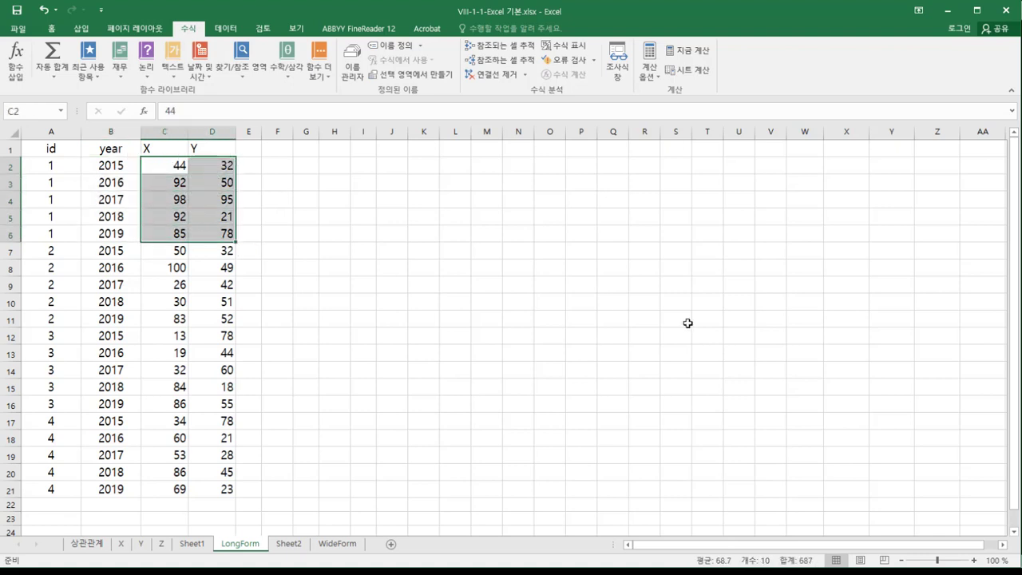
pyautogui.click(532, 281)
pyautogui.click(49, 255)
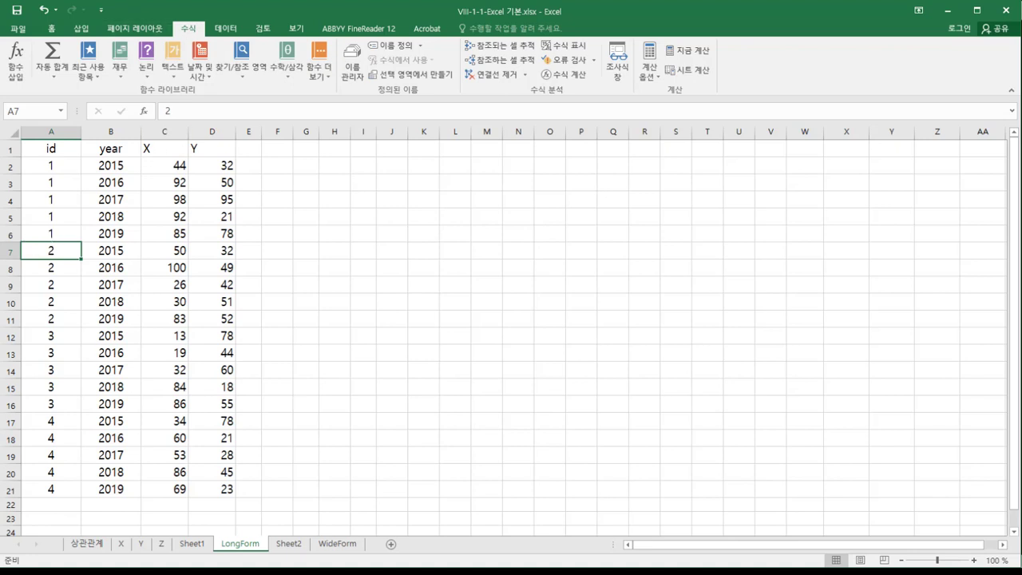
# Compare the long-form data on LongForm with the wide-form pivot table on Sheet1.
pyautogui.click(192, 543)
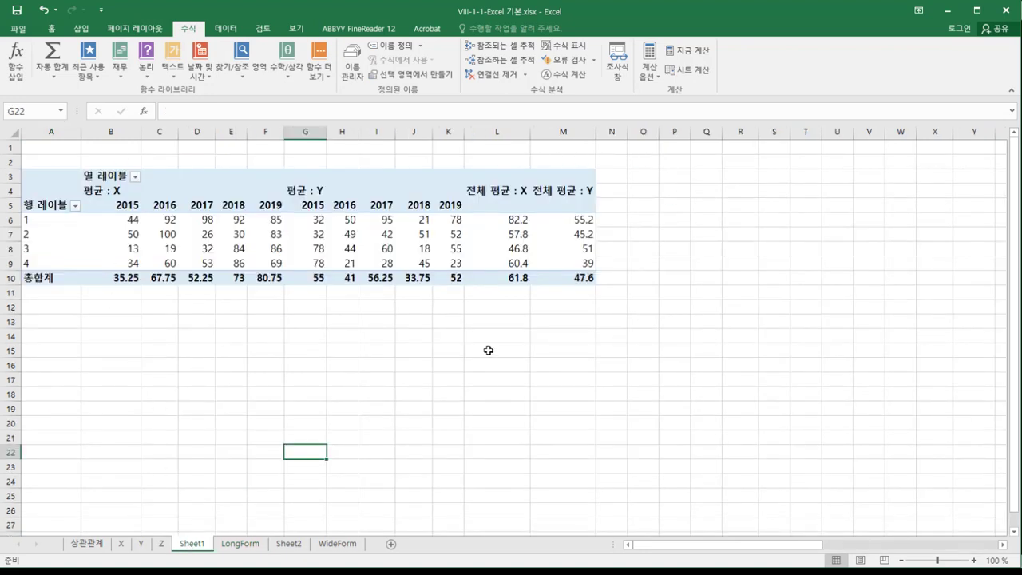
pyautogui.click(242, 543)
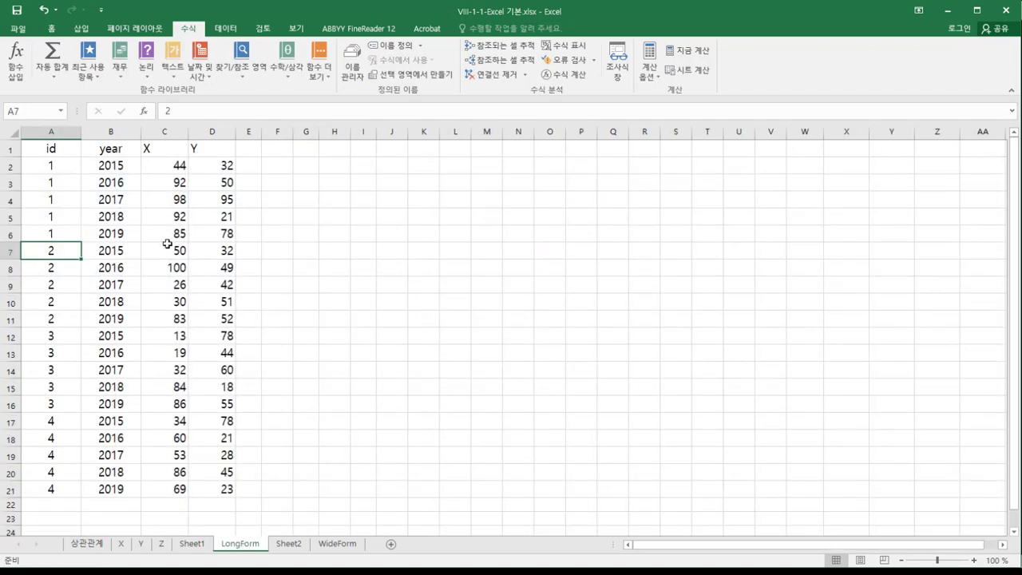
pyautogui.click(204, 544)
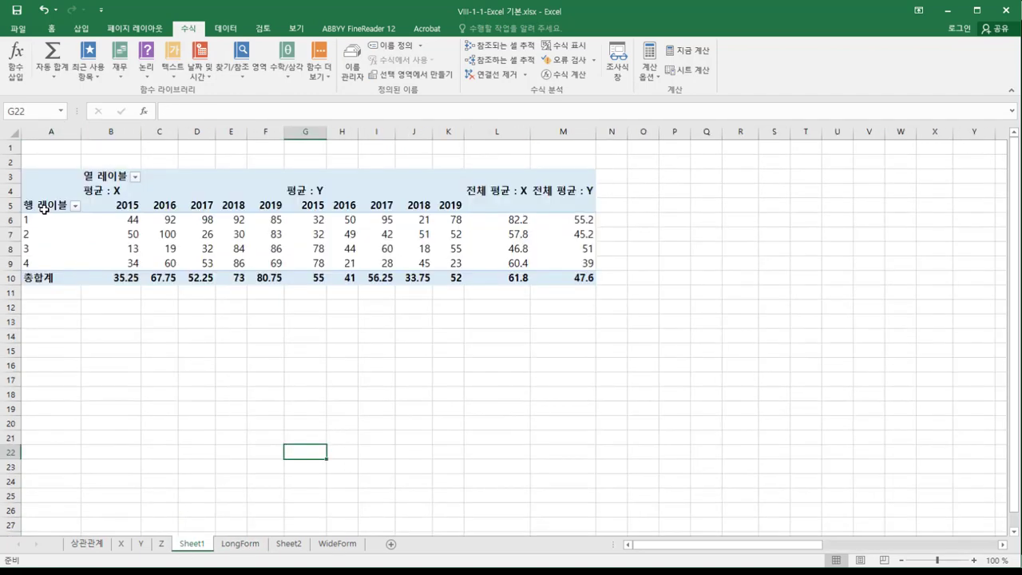
# Clear the existing pivot table from rows 1 to 13 of Sheet1.
pyautogui.moveTo(118, 208); pyautogui.dragTo(437, 266)
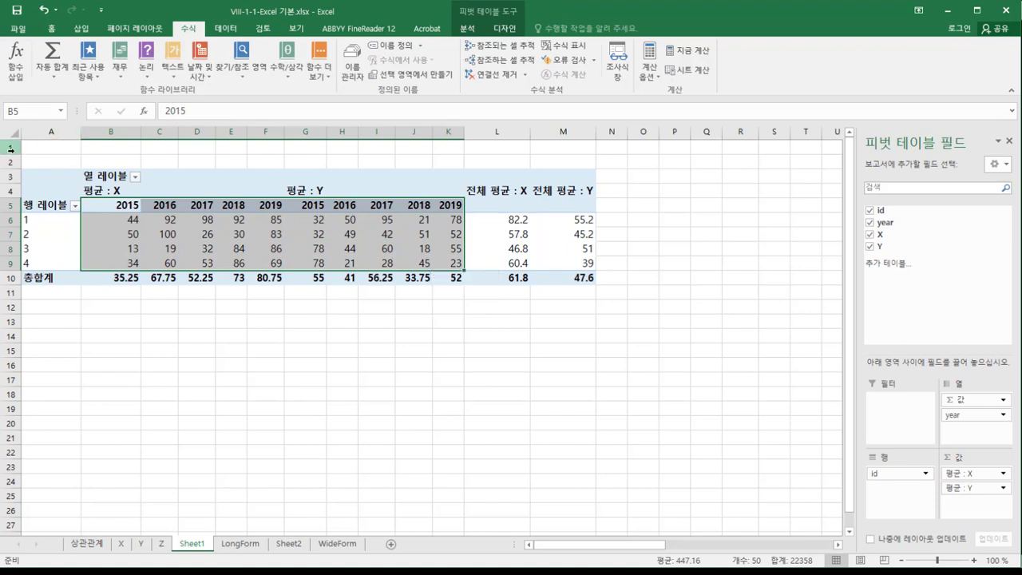
pyautogui.moveTo(12, 147); pyautogui.dragTo(16, 327)
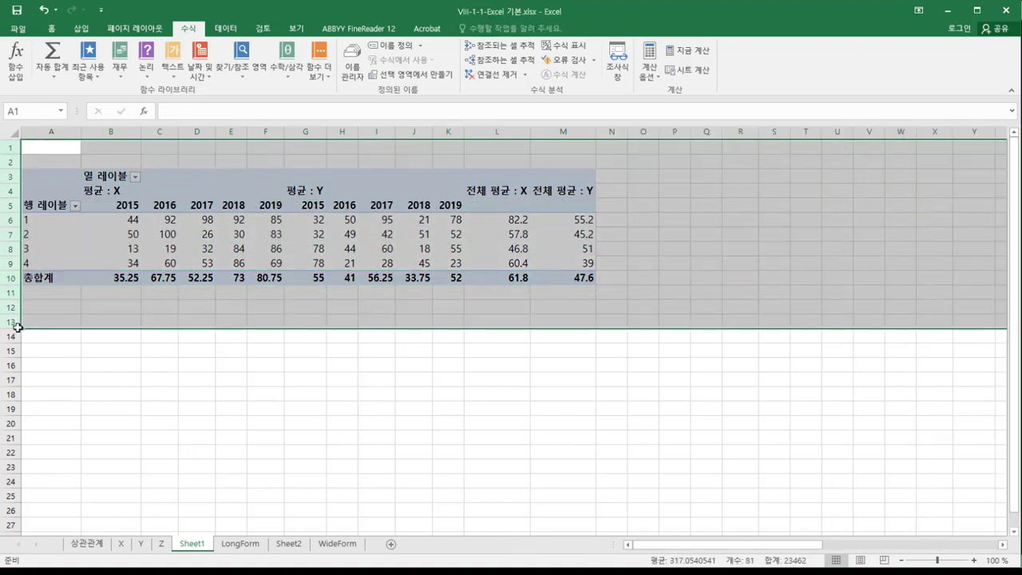
pyautogui.press('Delete')
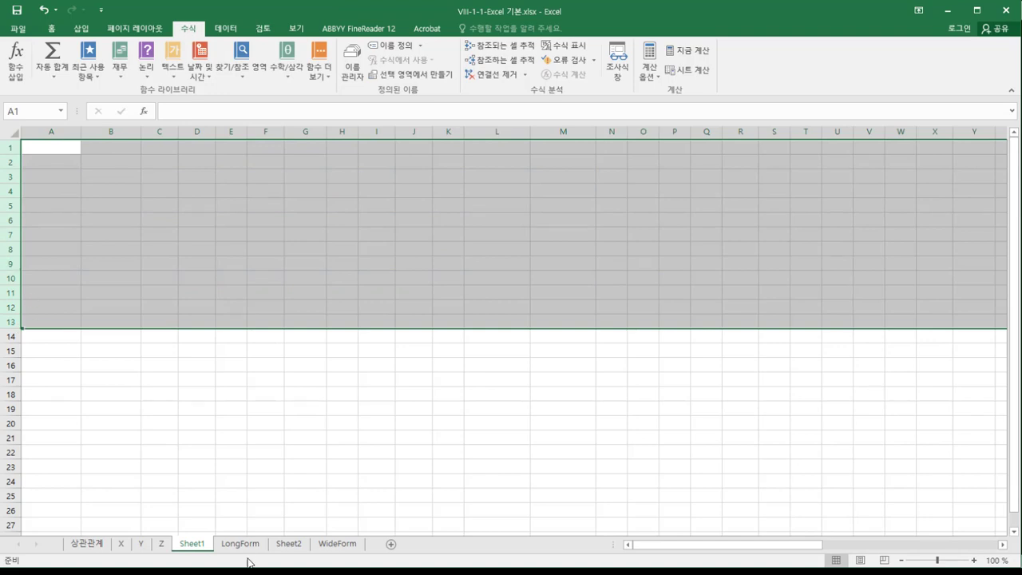
# Create a pivot table on a new worksheet from the LongForm range A1:D21.
pyautogui.click(241, 545)
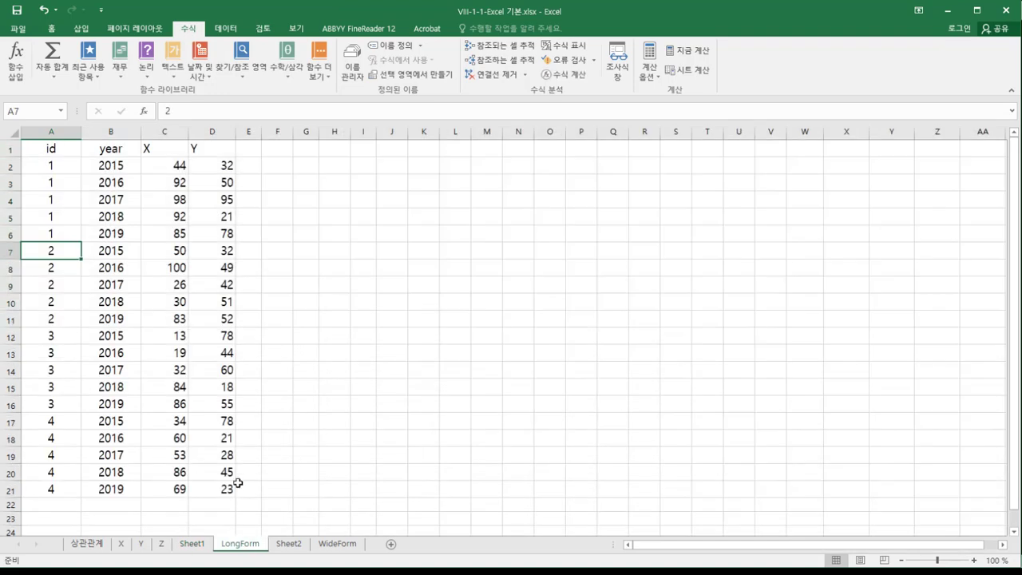
pyautogui.moveTo(226, 484); pyautogui.dragTo(4, 144)
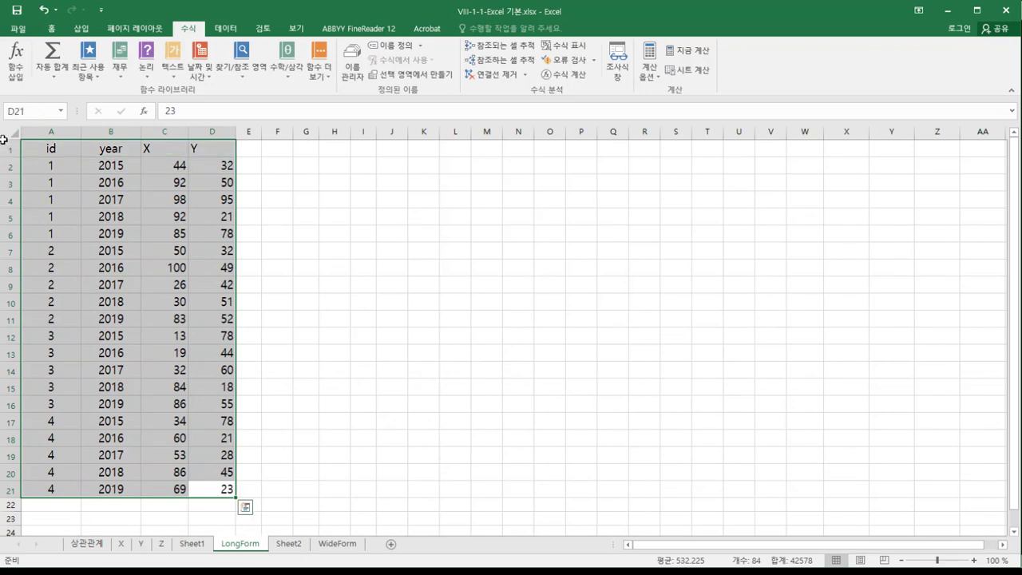
pyautogui.click(81, 28)
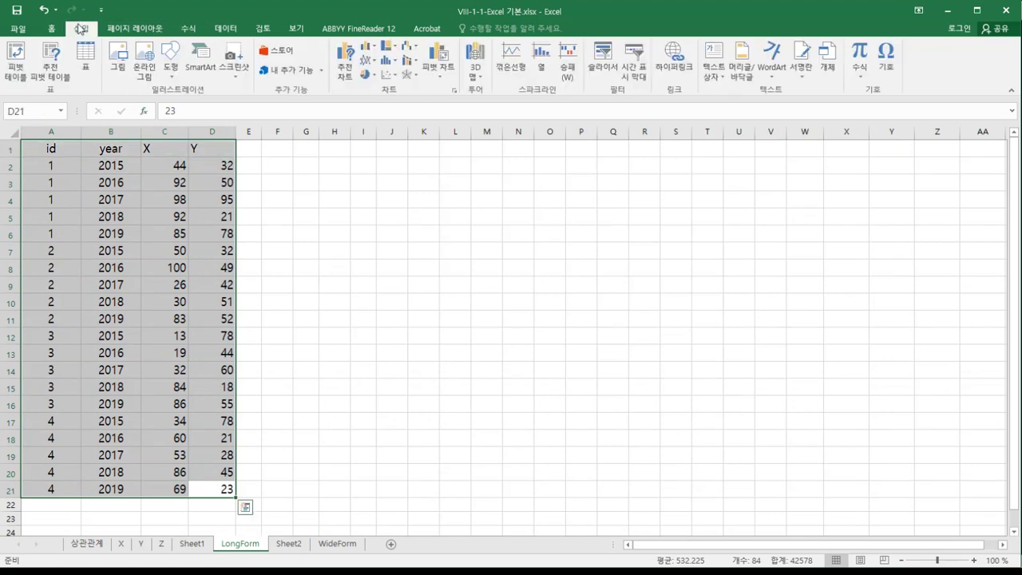
pyautogui.click(14, 67)
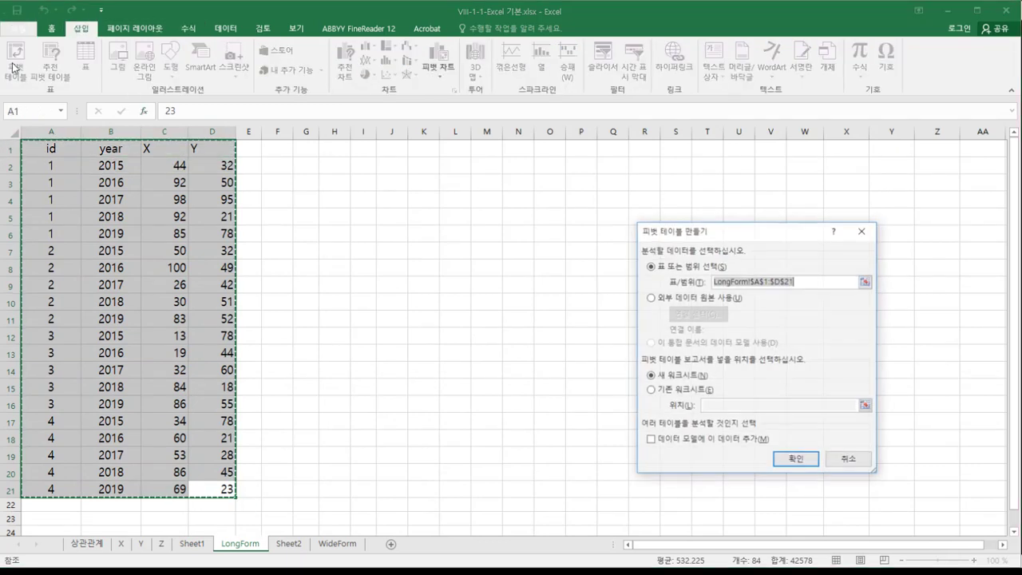
pyautogui.click(795, 459)
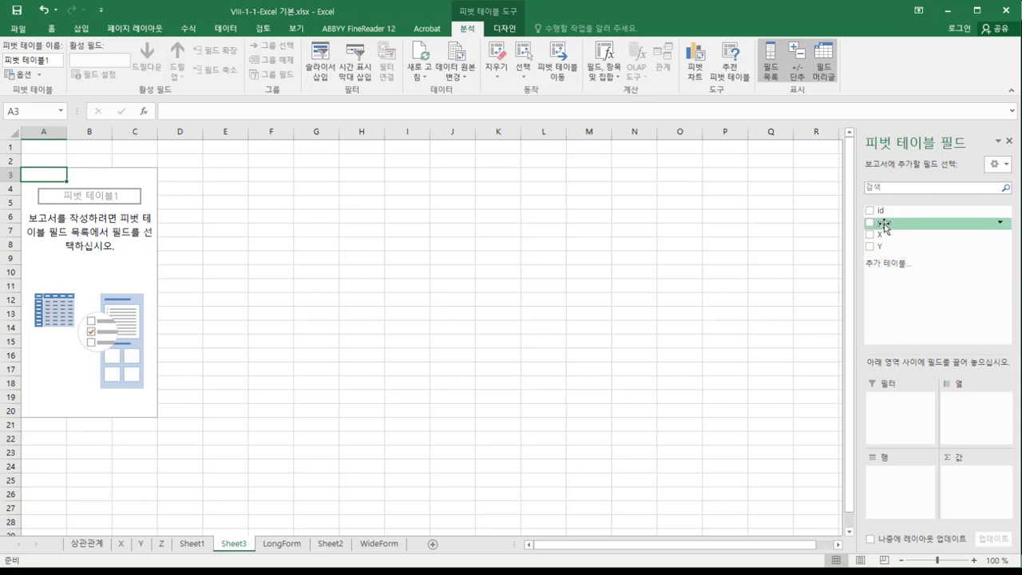
# Add X and Y as pivot table values and set id and year as row fields, with id above year.
pyautogui.moveTo(884, 226); pyautogui.dragTo(970, 488)
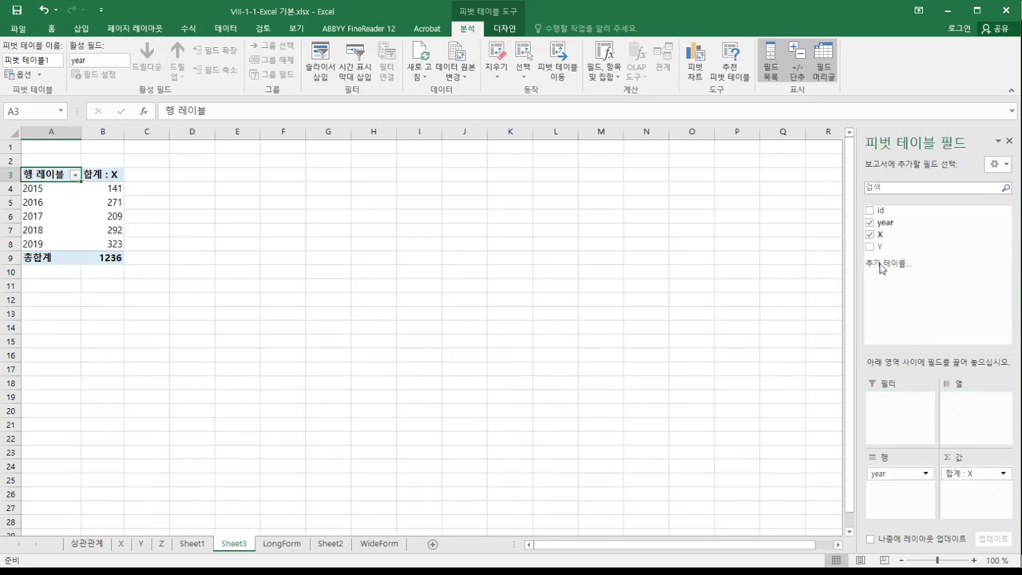
pyautogui.moveTo(873, 252); pyautogui.dragTo(994, 507)
pyautogui.moveTo(875, 213); pyautogui.dragTo(888, 517)
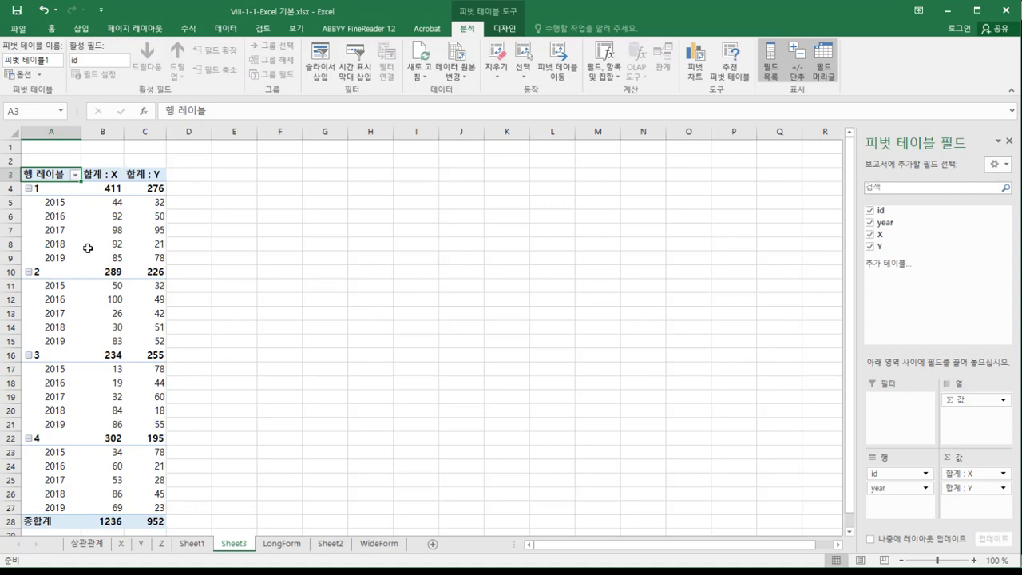
pyautogui.scroll(-2, 66, 494)
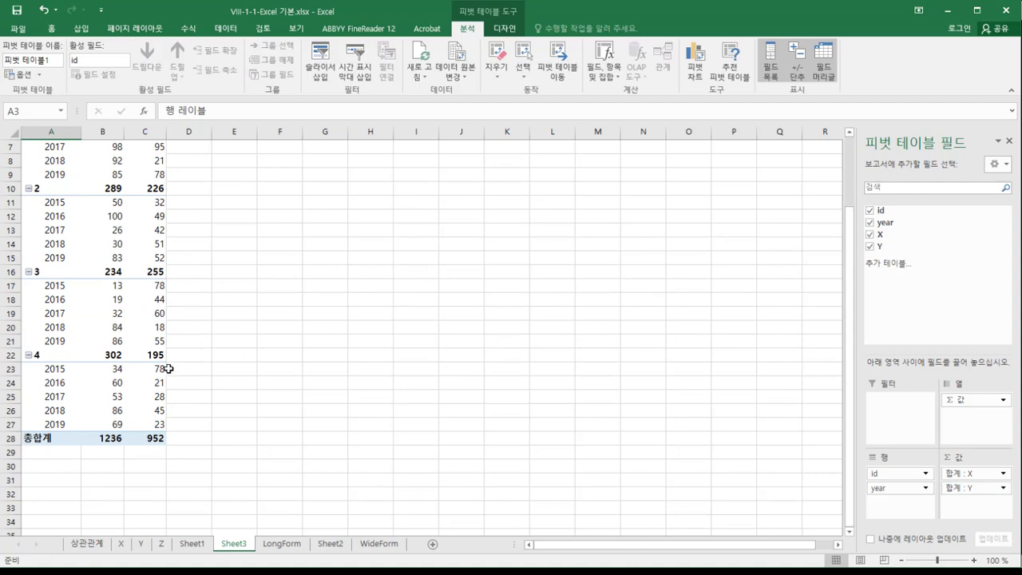
# Check the layout against the LongForm sheet and move the year field from the pivot table's rows to its columns.
pyautogui.click(279, 544)
pyautogui.click(249, 547)
pyautogui.moveTo(877, 488); pyautogui.dragTo(975, 435)
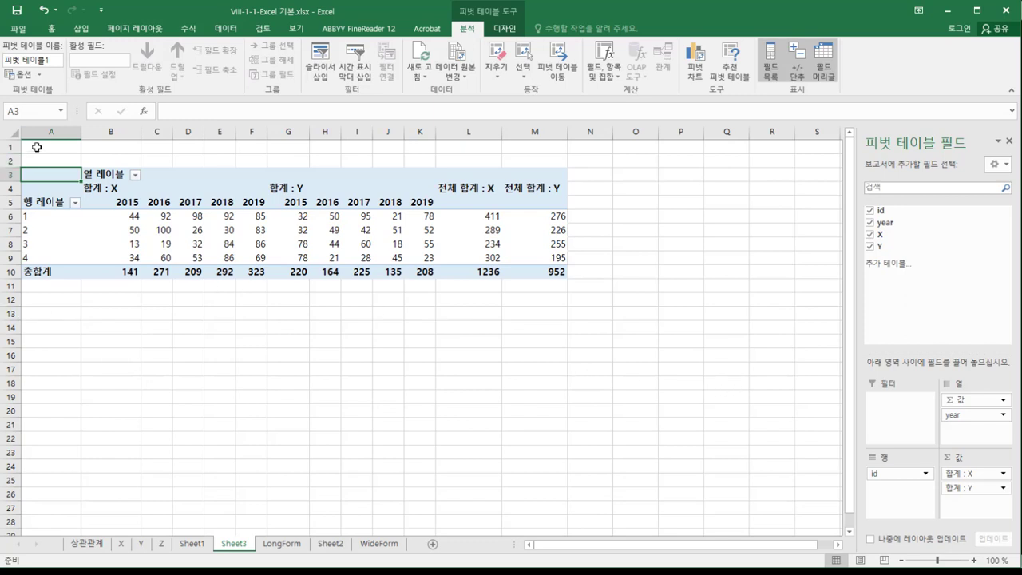
# Remove the year field from the pivot table on Sheet3.
pyautogui.moveTo(37, 147); pyautogui.dragTo(566, 314)
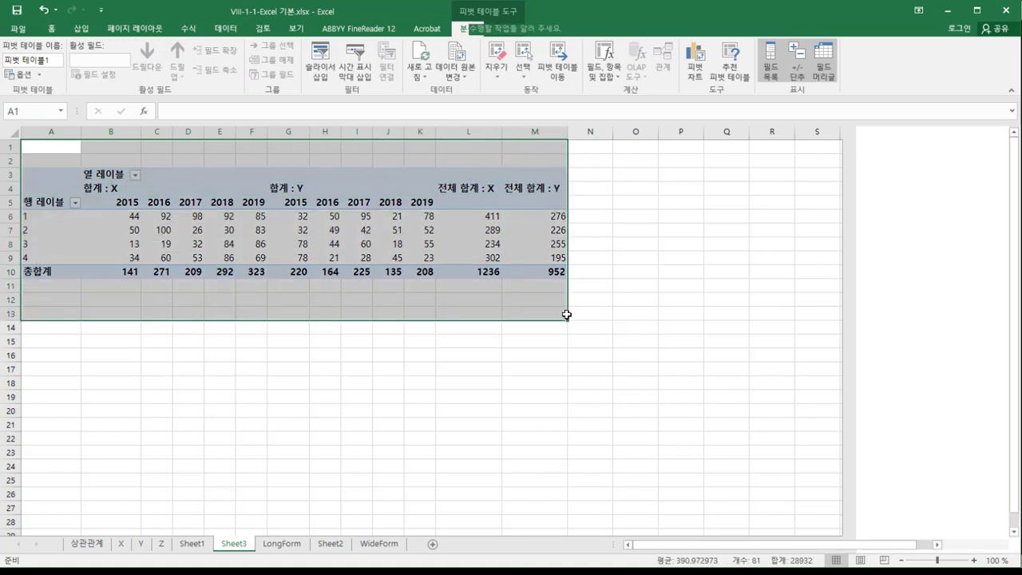
pyautogui.click(263, 395)
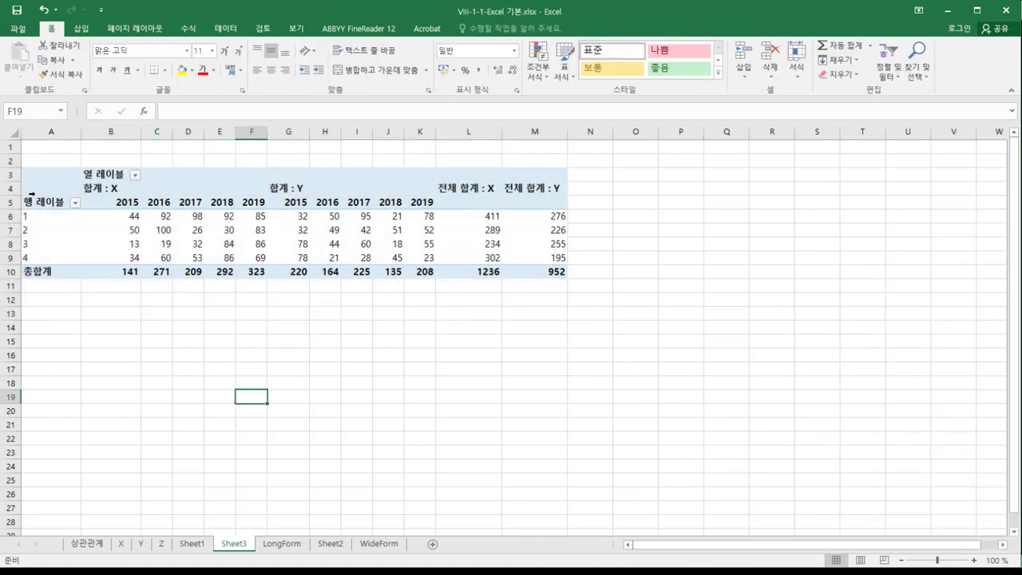
pyautogui.click(34, 202)
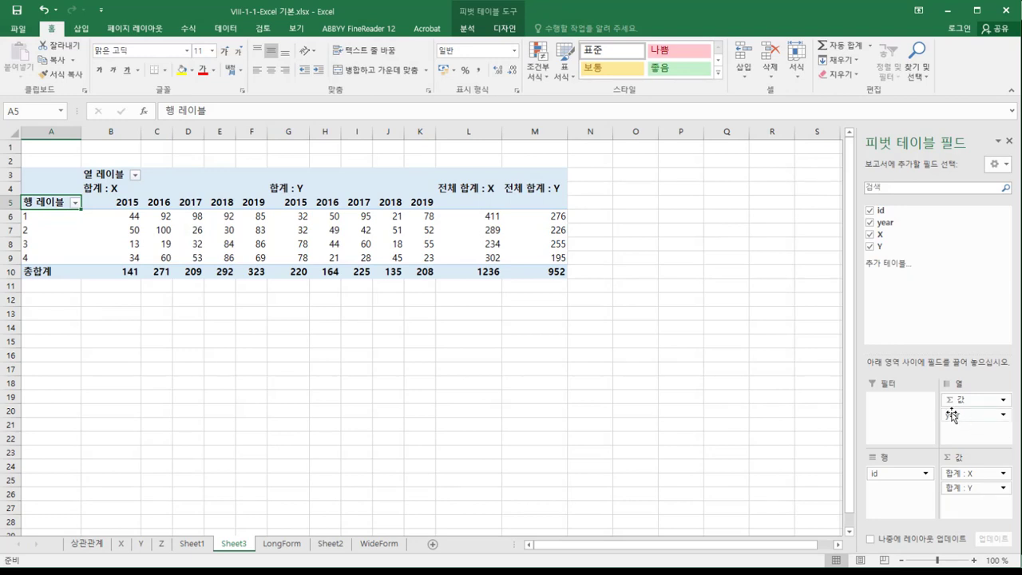
pyautogui.moveTo(952, 413); pyautogui.dragTo(888, 265)
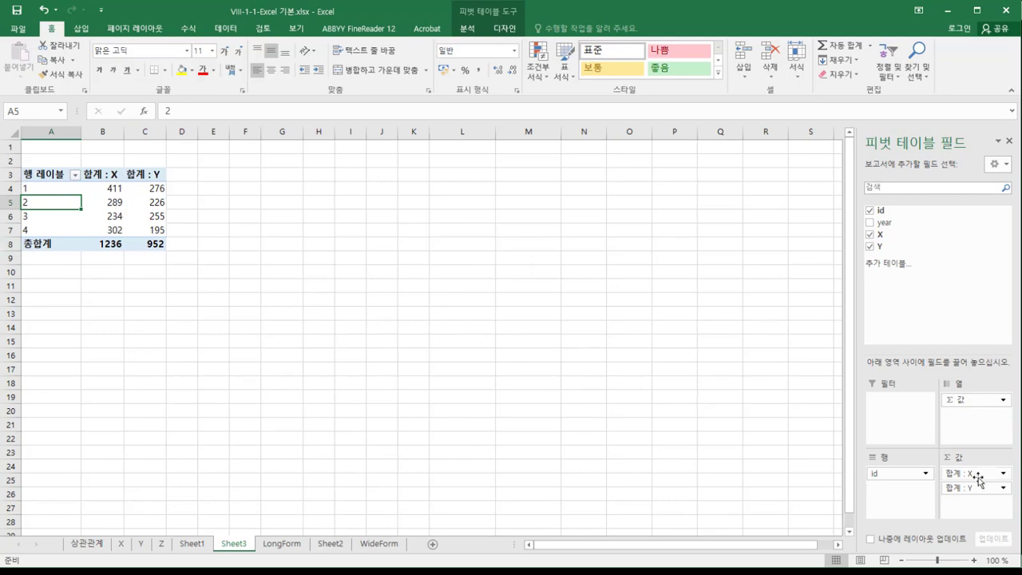
# Summarize both the X and Y value fields of the pivot table by average (평균).
pyautogui.doubleClick(1006, 476)
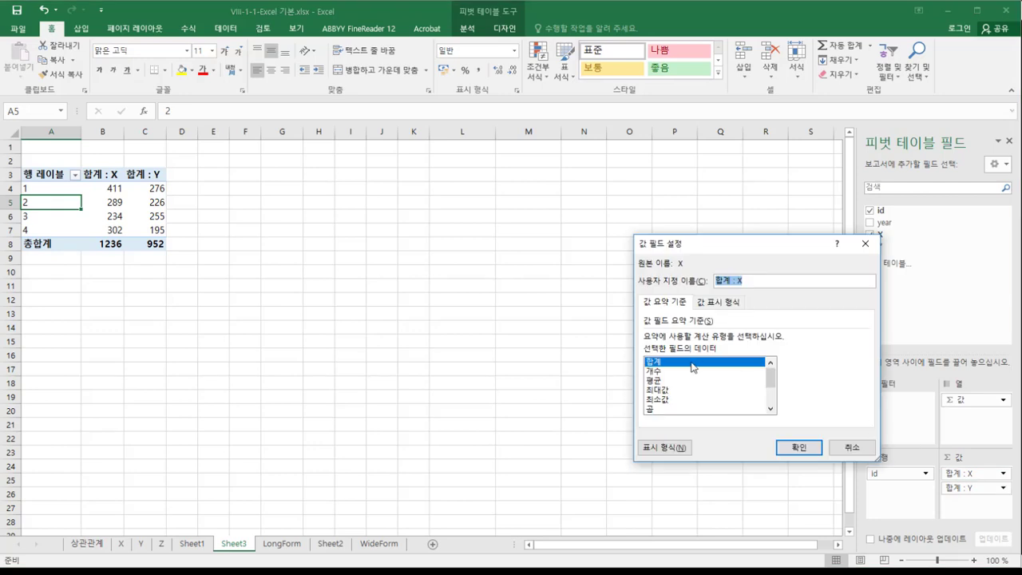
pyautogui.click(655, 381)
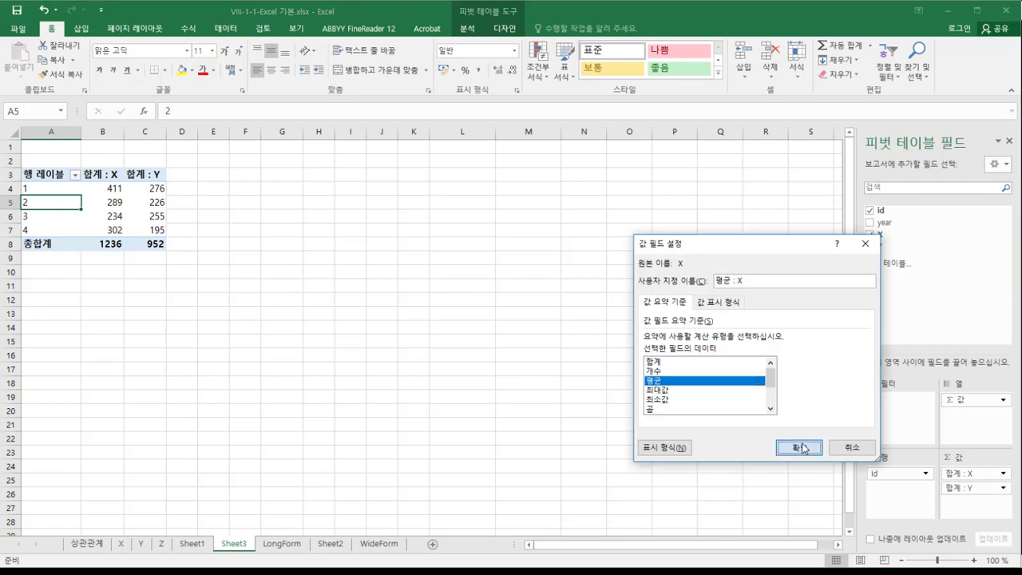
pyautogui.click(798, 447)
pyautogui.click(955, 488)
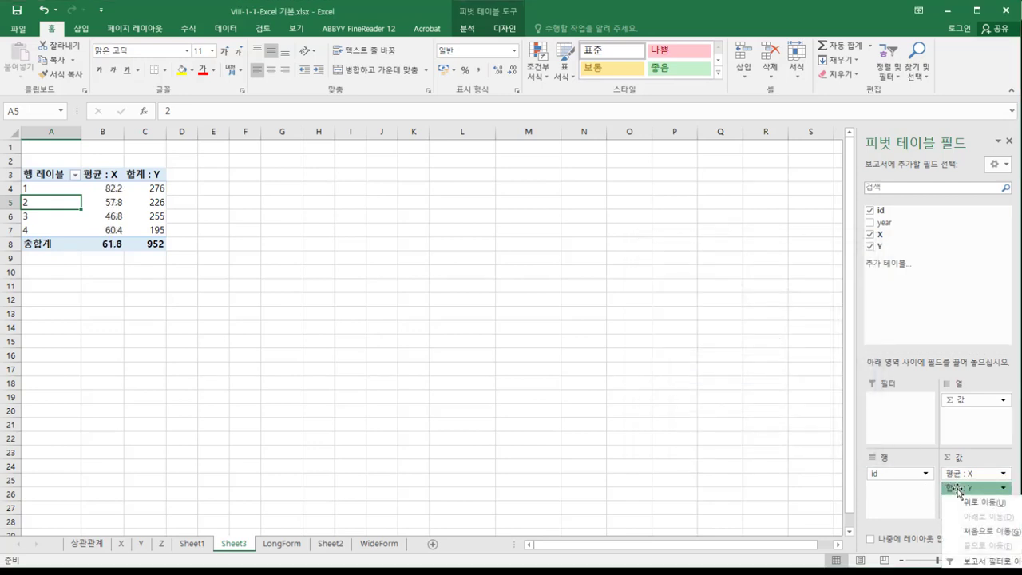
pyautogui.click(985, 572)
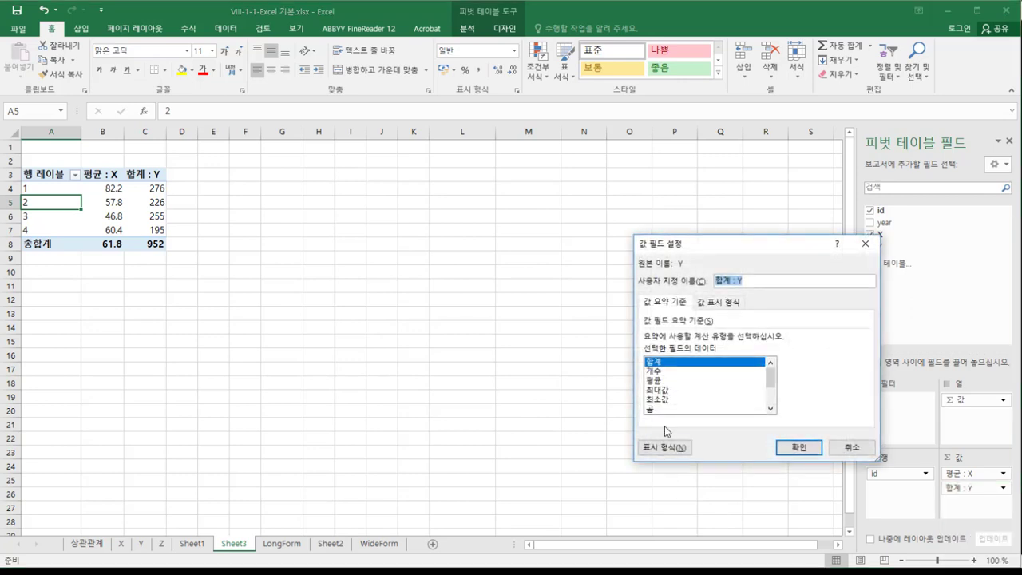
pyautogui.click(654, 373)
pyautogui.click(654, 381)
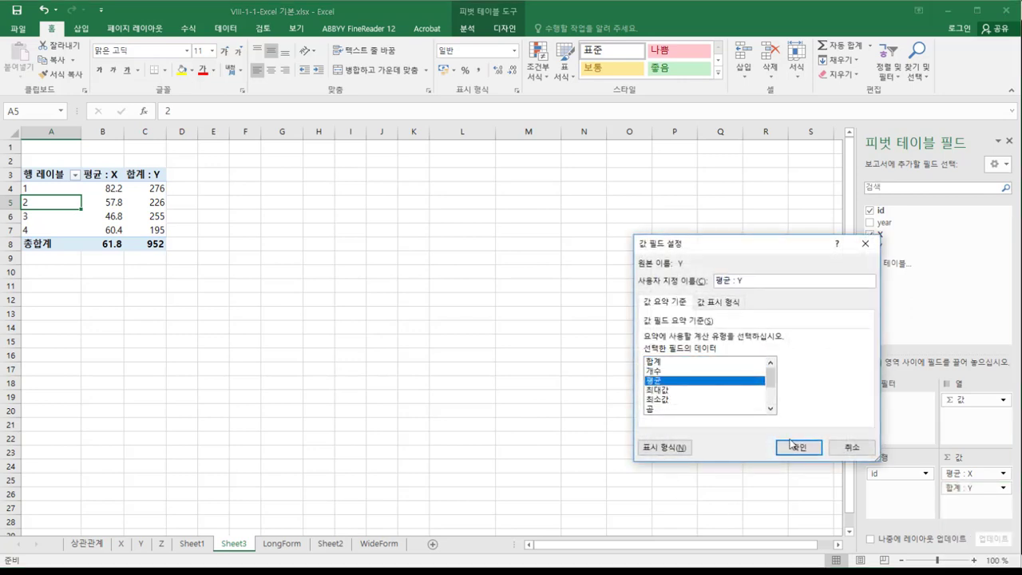
pyautogui.click(799, 447)
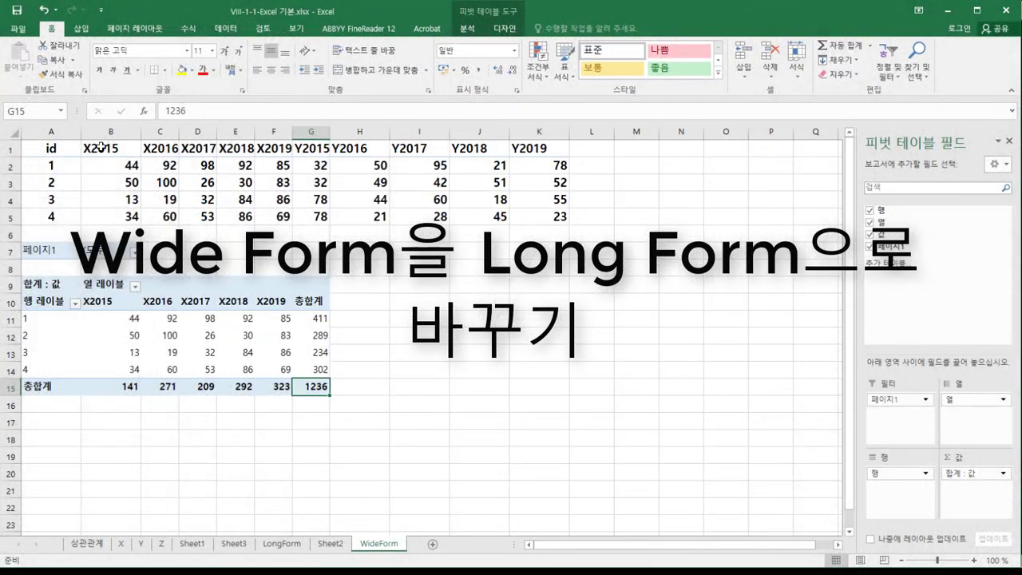
# On the WideForm sheet, narrow column B to fit its X2015 header and clear the old pivot table from rows 6 to 16.
pyautogui.click(134, 131)
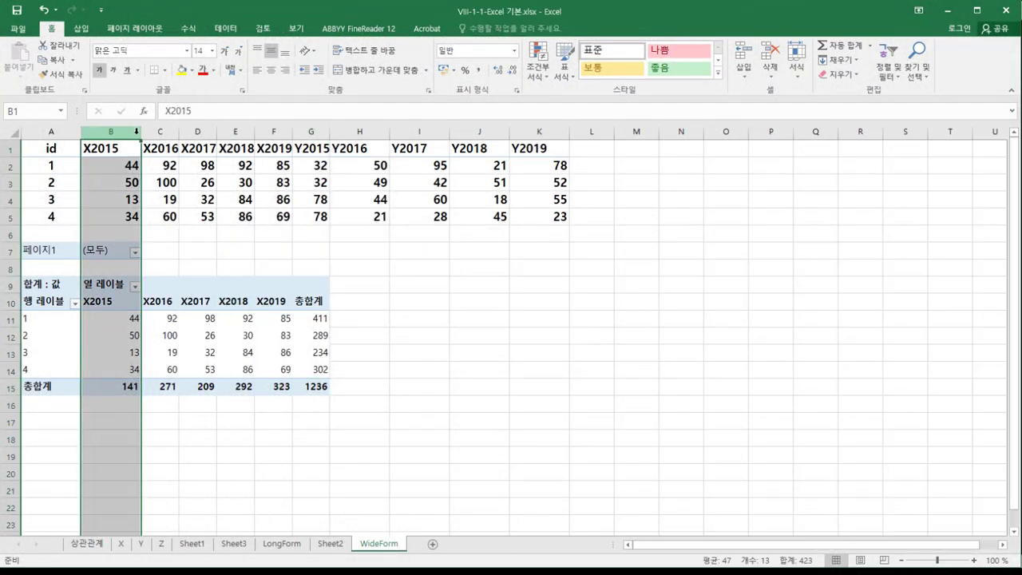
pyautogui.moveTo(142, 135); pyautogui.dragTo(126, 136)
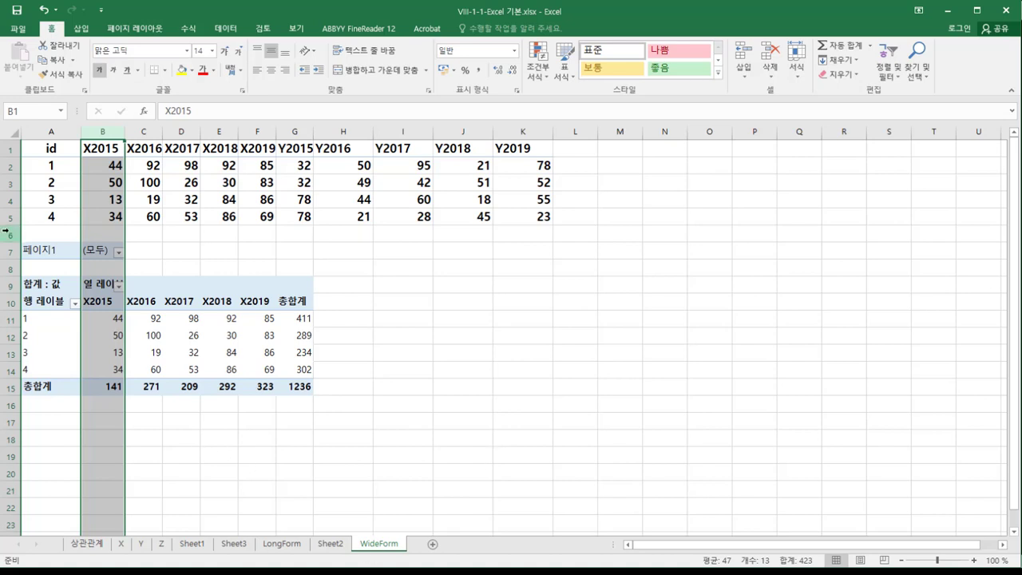
pyautogui.moveTo(6, 232); pyautogui.dragTo(11, 405)
pyautogui.press('Delete')
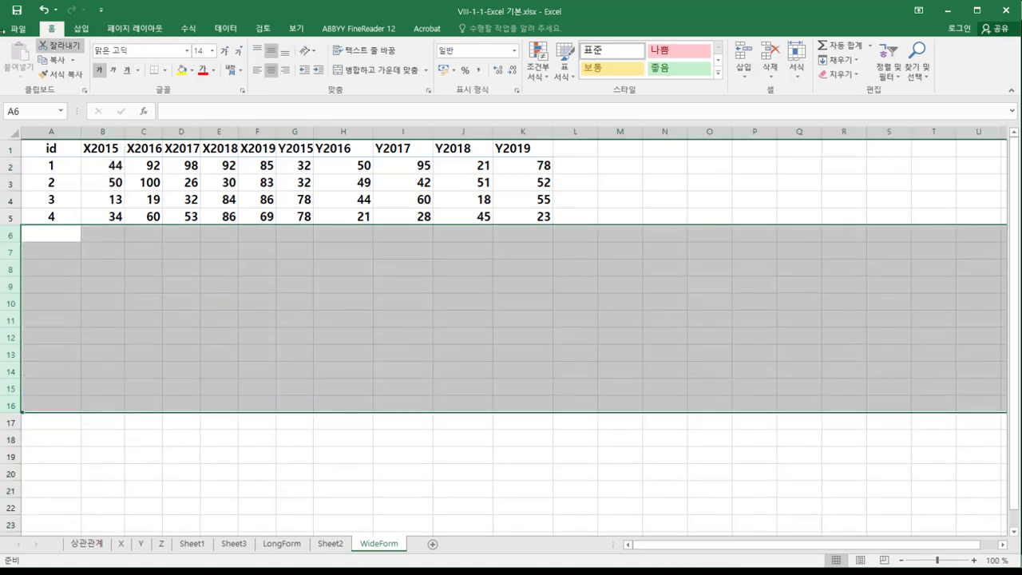
# Examine the wide-form data in A1:K5 of the WideForm sheet.
pyautogui.click(458, 366)
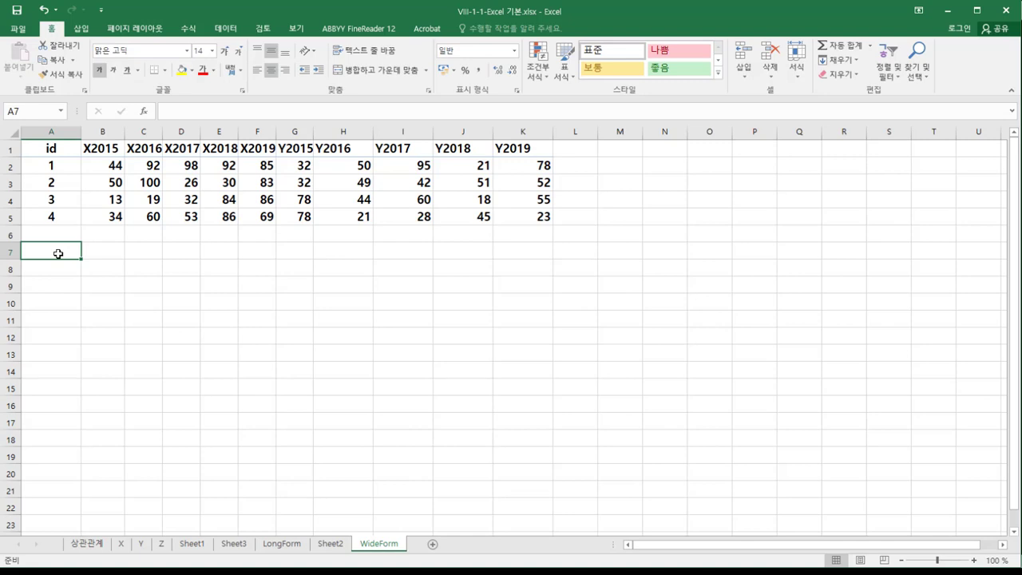
pyautogui.moveTo(50, 148); pyautogui.dragTo(515, 219)
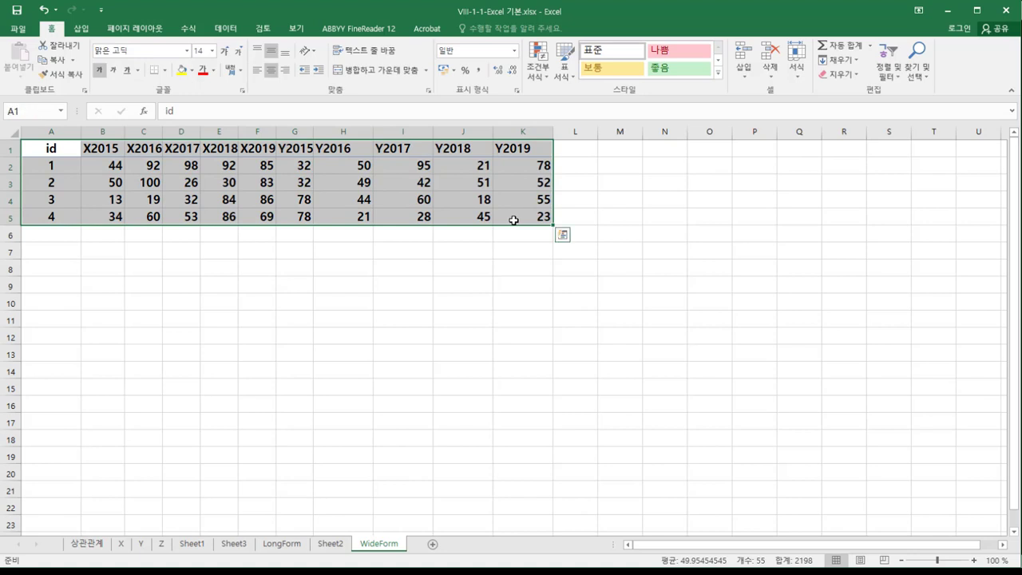
pyautogui.click(504, 261)
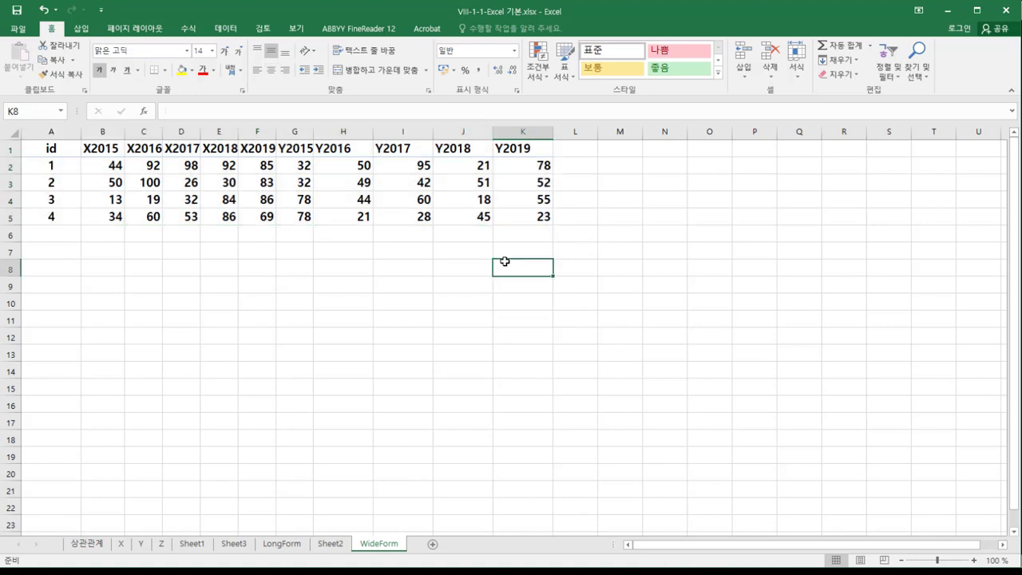
# Start the PivotTable wizard from cell A7 of WideForm, using multiple consolidation ranges (다중 통합 범위), a pivot table report and a single page field.
pyautogui.click(42, 249)
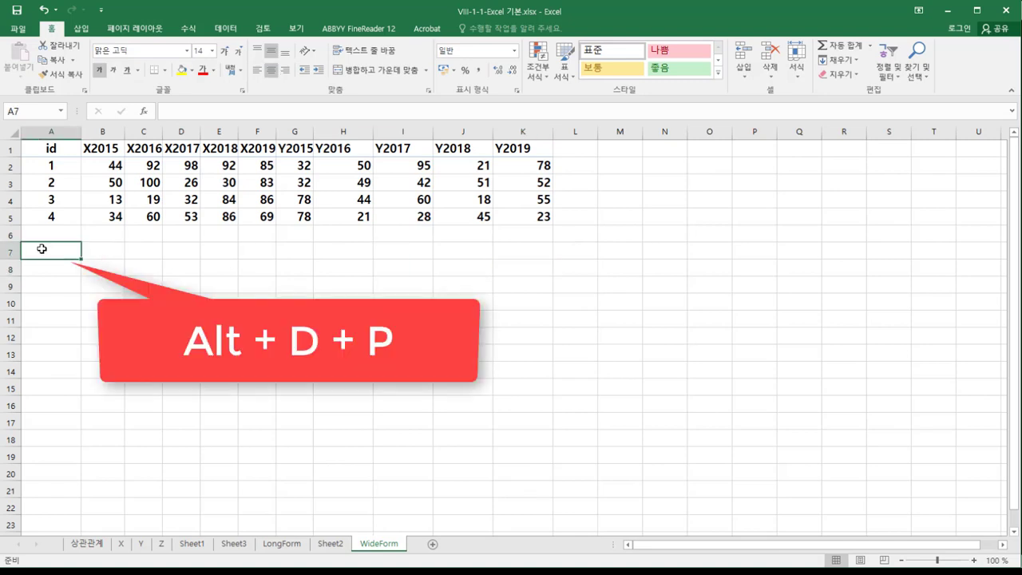
pyautogui.press('alt')
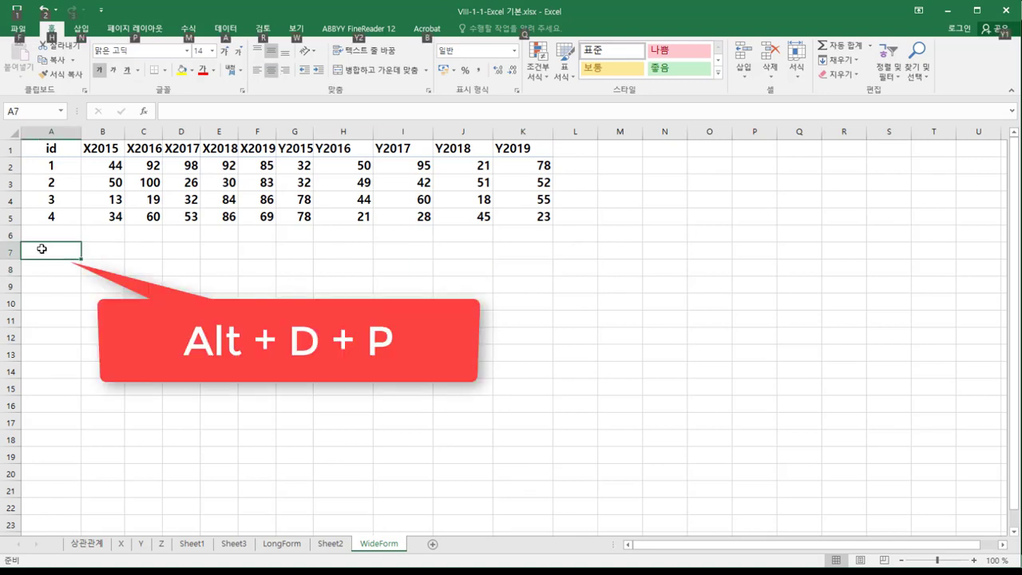
pyautogui.press('d')
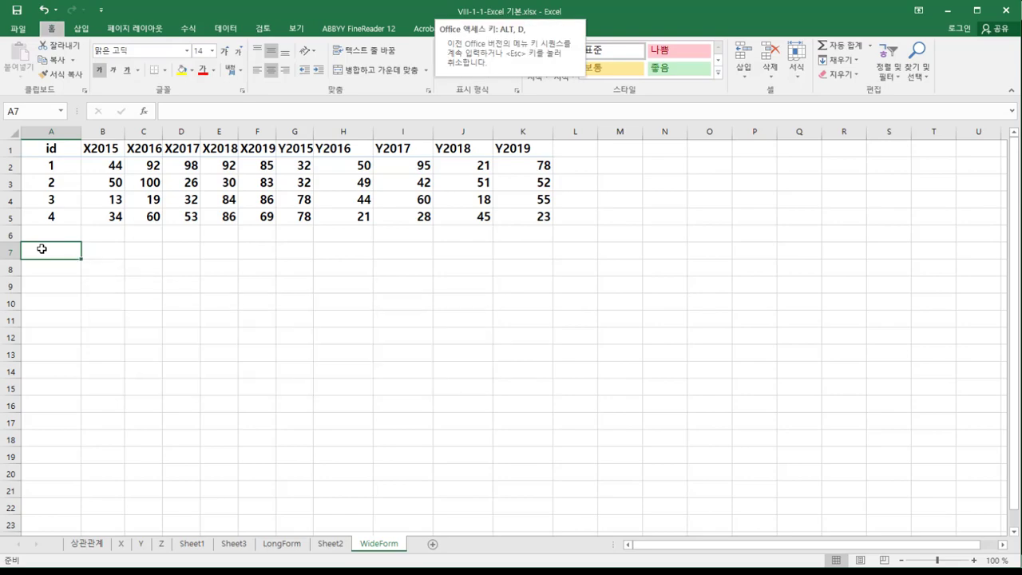
pyautogui.press('p')
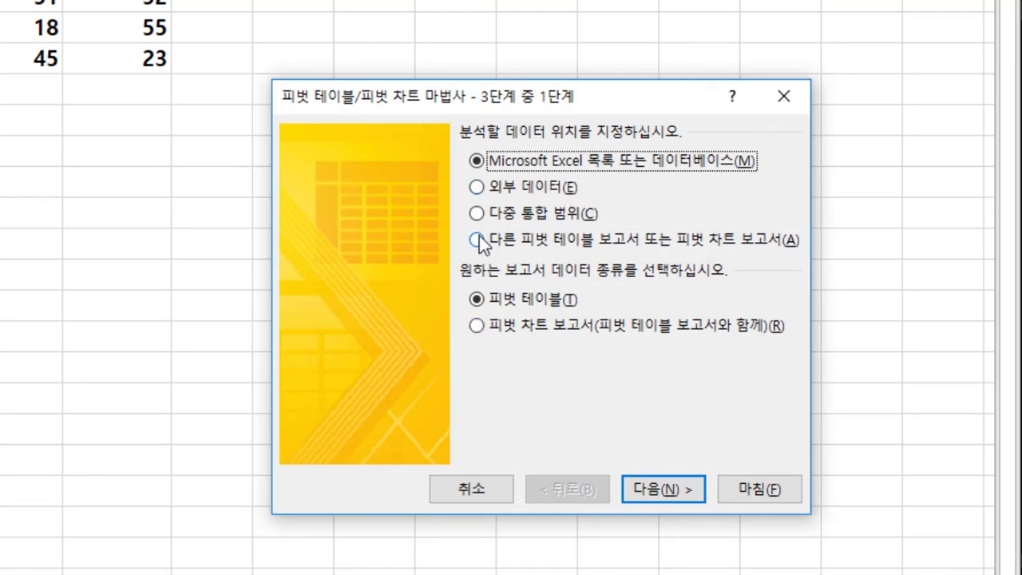
pyautogui.click(478, 212)
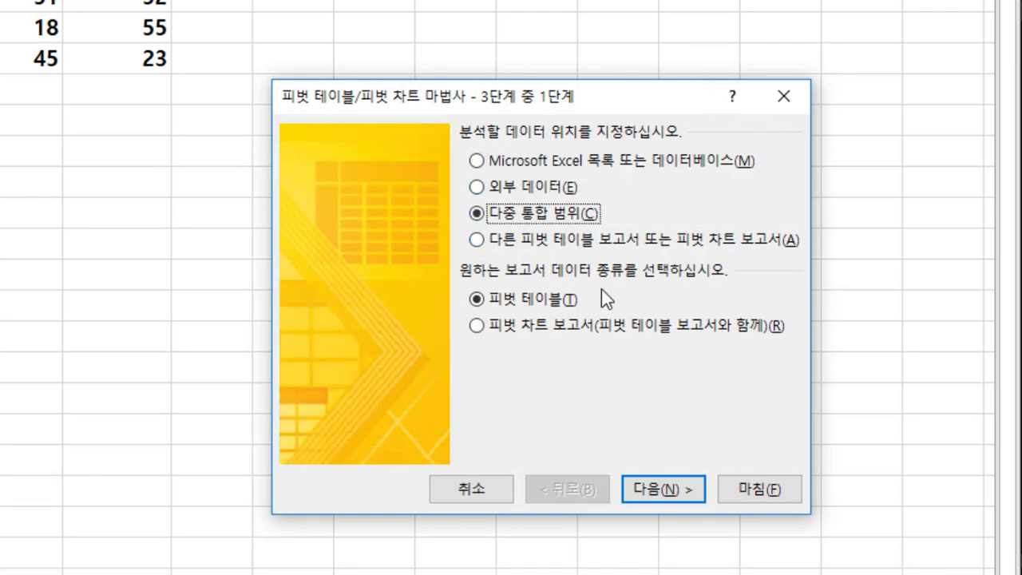
pyautogui.click(684, 494)
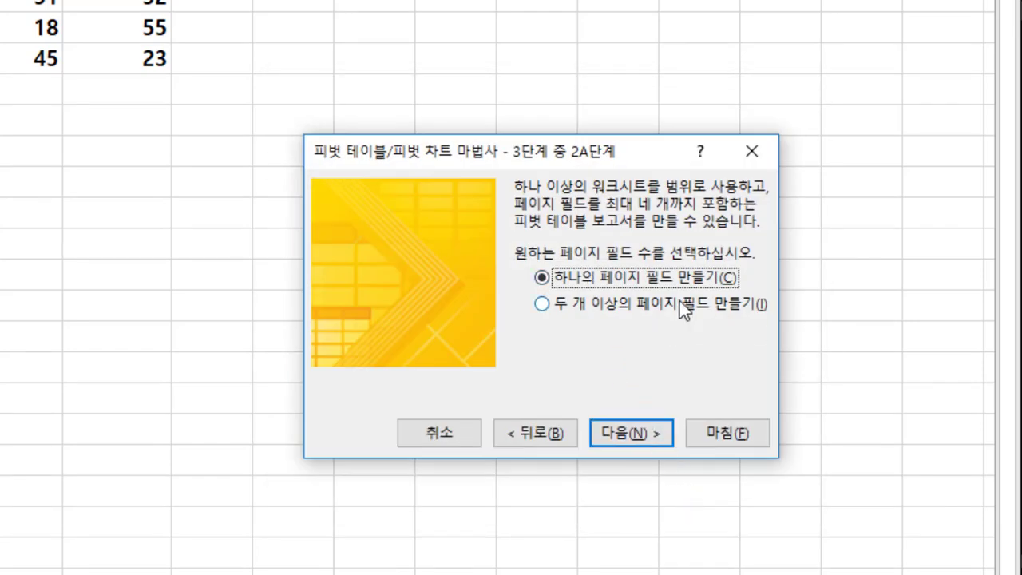
pyautogui.click(636, 435)
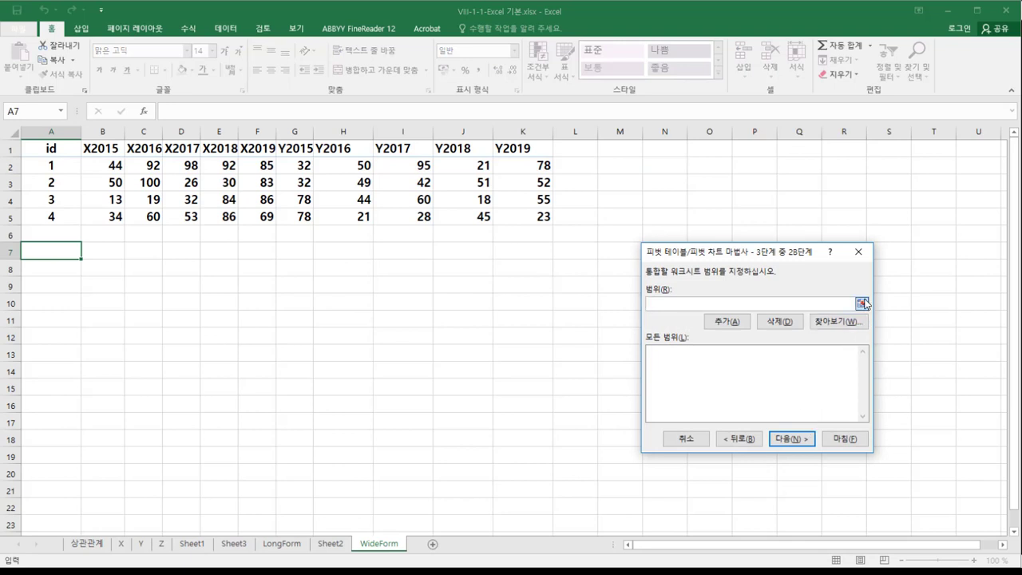
# Add the id and X columns, WideForm!$A$1:$F$5, as the range to consolidate and create the pivot table on the existing worksheet at A9.
pyautogui.click(862, 303)
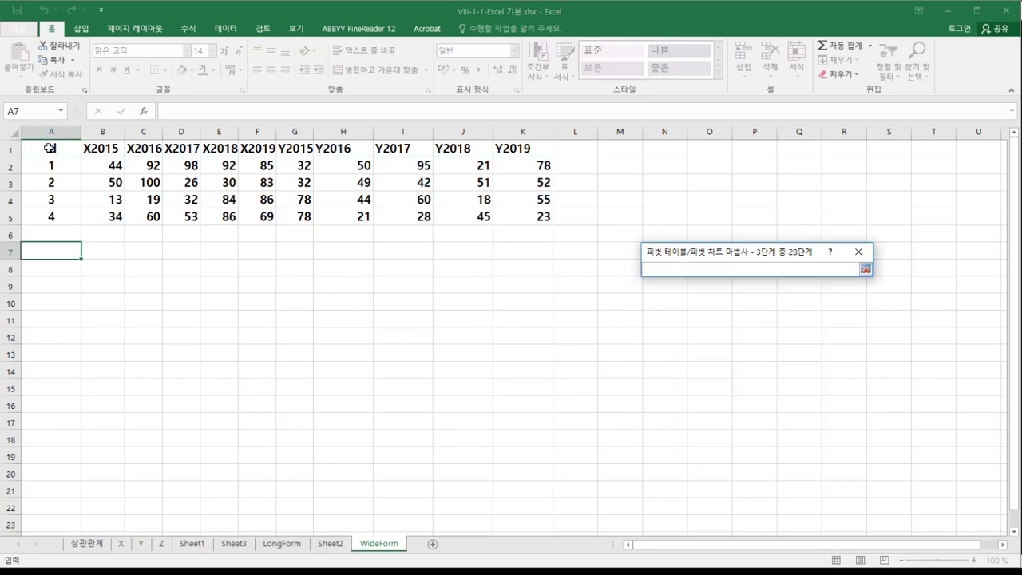
pyautogui.moveTo(49, 148); pyautogui.dragTo(291, 216)
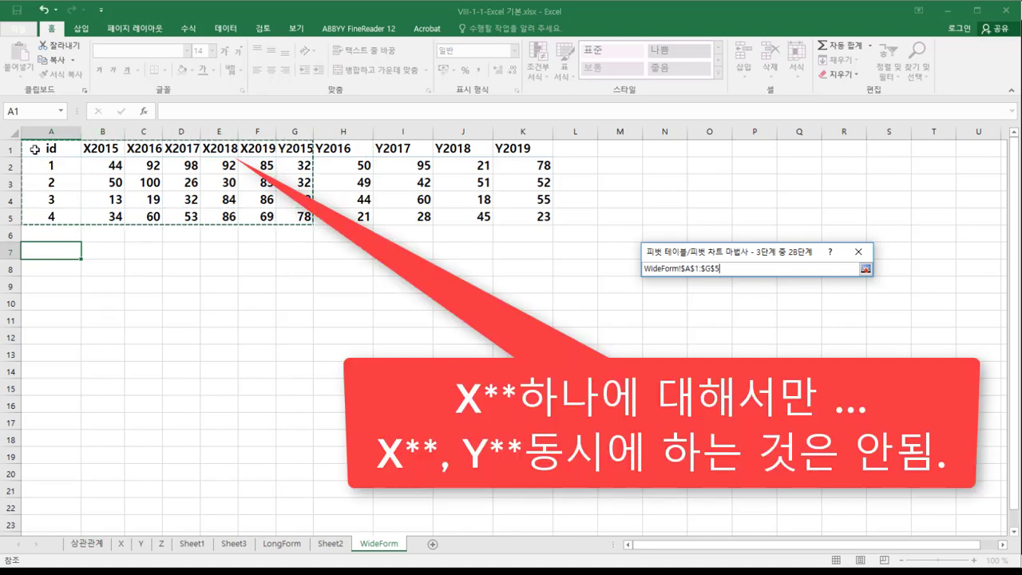
pyautogui.moveTo(35, 149); pyautogui.dragTo(245, 214)
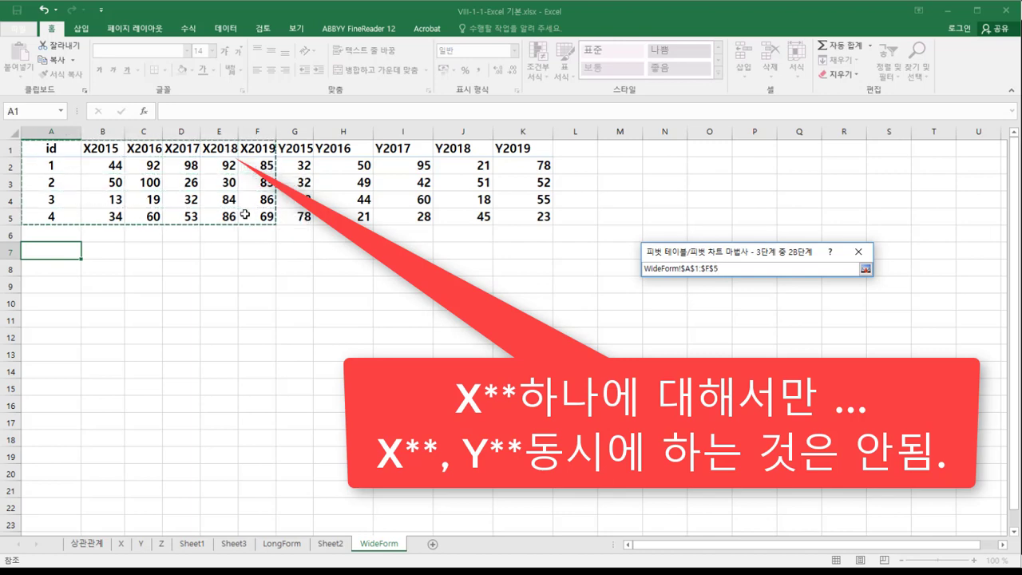
pyautogui.press('Return')
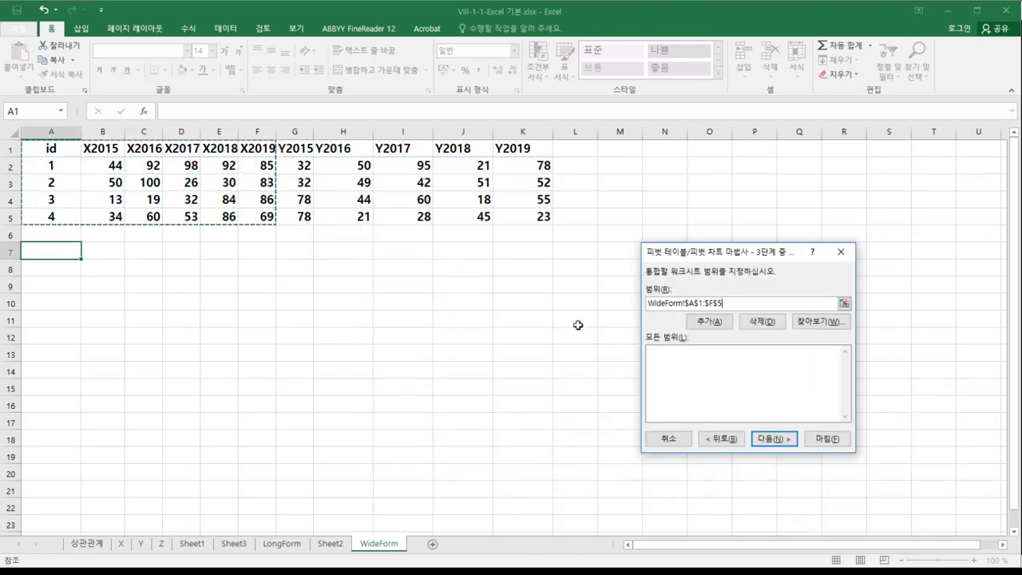
pyautogui.click(709, 322)
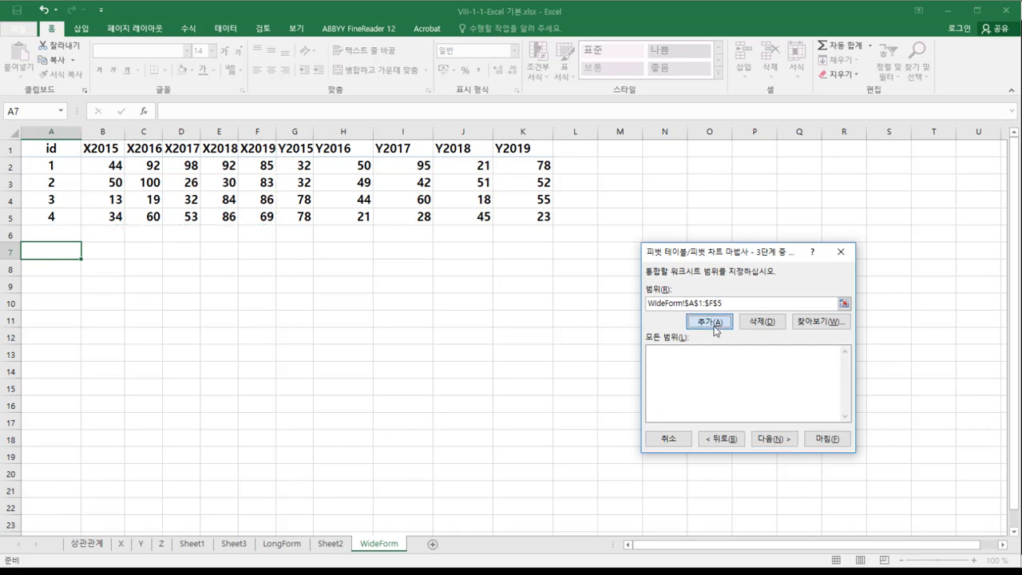
pyautogui.click(774, 439)
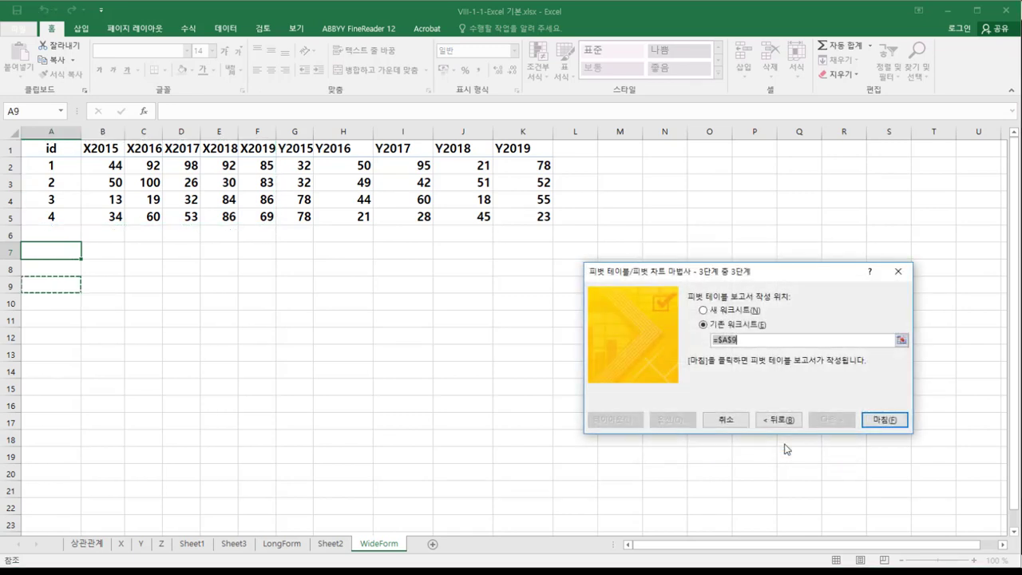
pyautogui.click(885, 421)
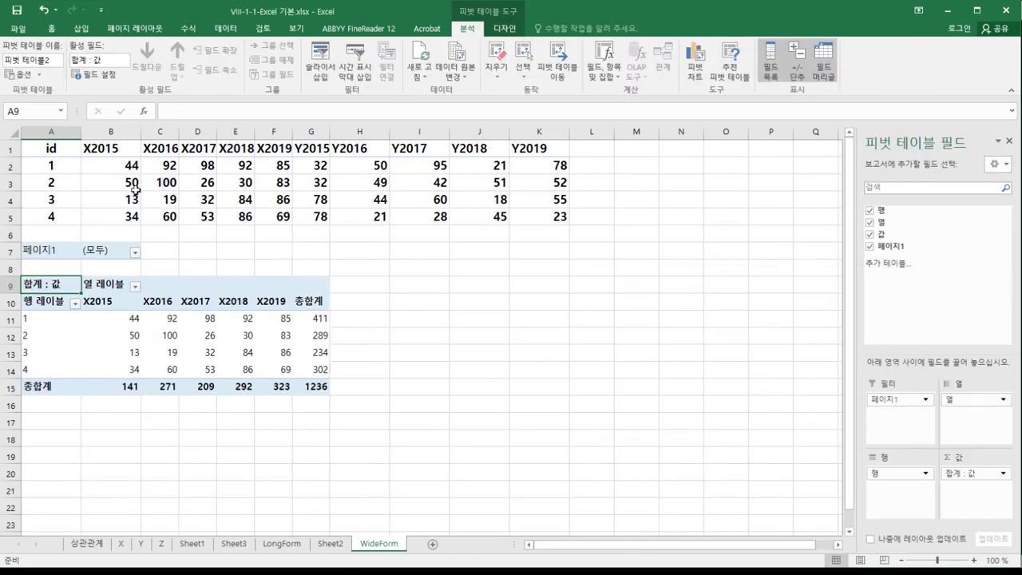
# Extract the detail records behind the grand total in the pivot table's bottom corner, G15, onto a new sheet.
pyautogui.click(50, 149)
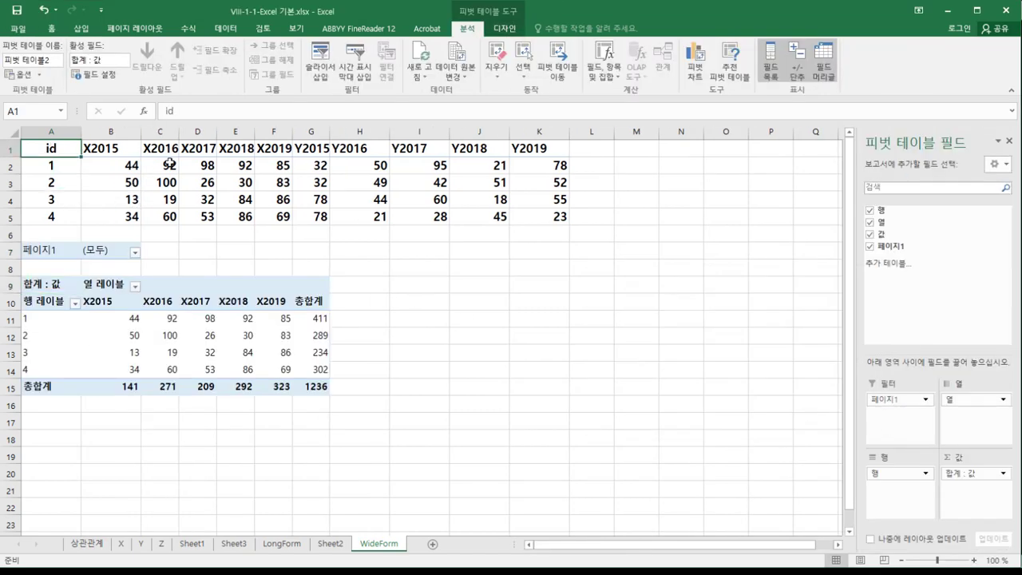
pyautogui.moveTo(170, 164); pyautogui.dragTo(297, 217)
pyautogui.click(495, 384)
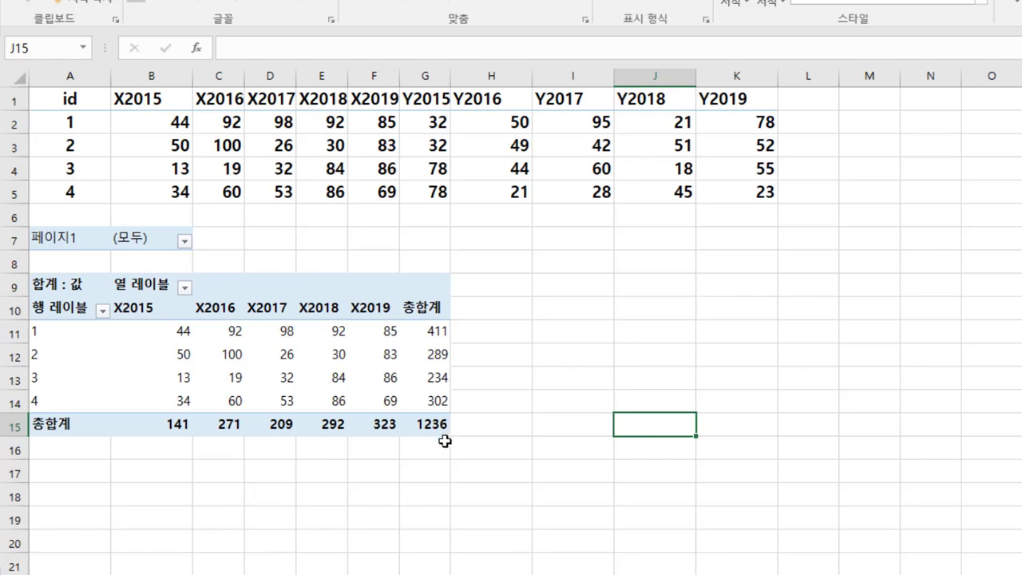
pyautogui.moveTo(431, 424)
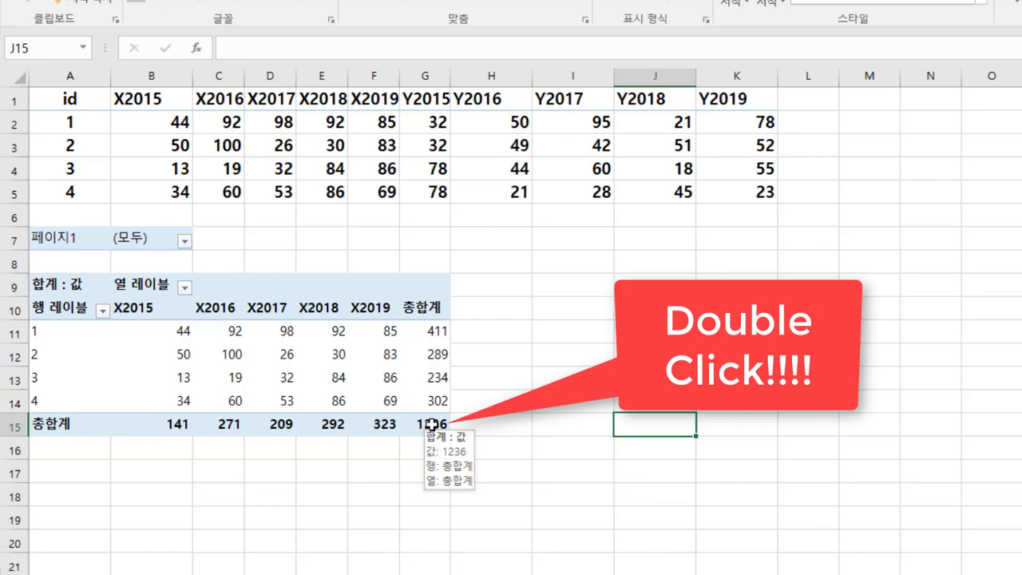
pyautogui.doubleClick(430, 424)
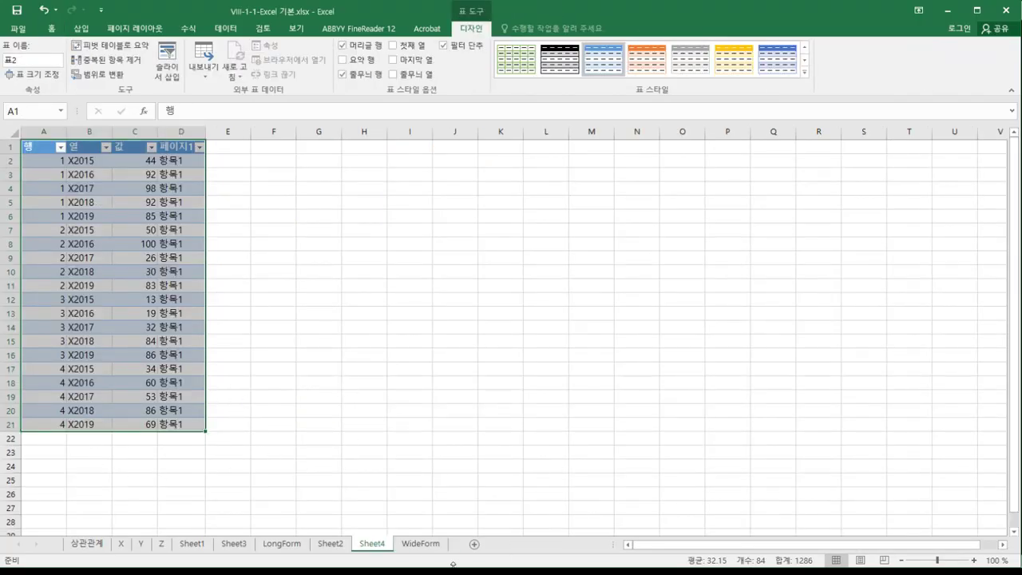
# Compare the WideForm pivot table with the extracted long-form table on Sheet4 and select its values in C2:C21.
pyautogui.click(431, 548)
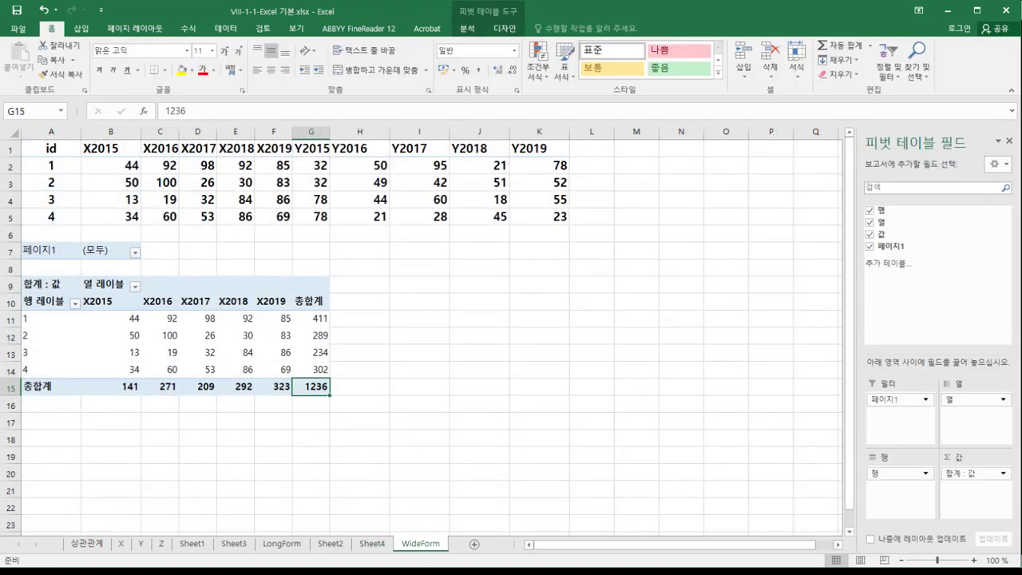
pyautogui.click(372, 548)
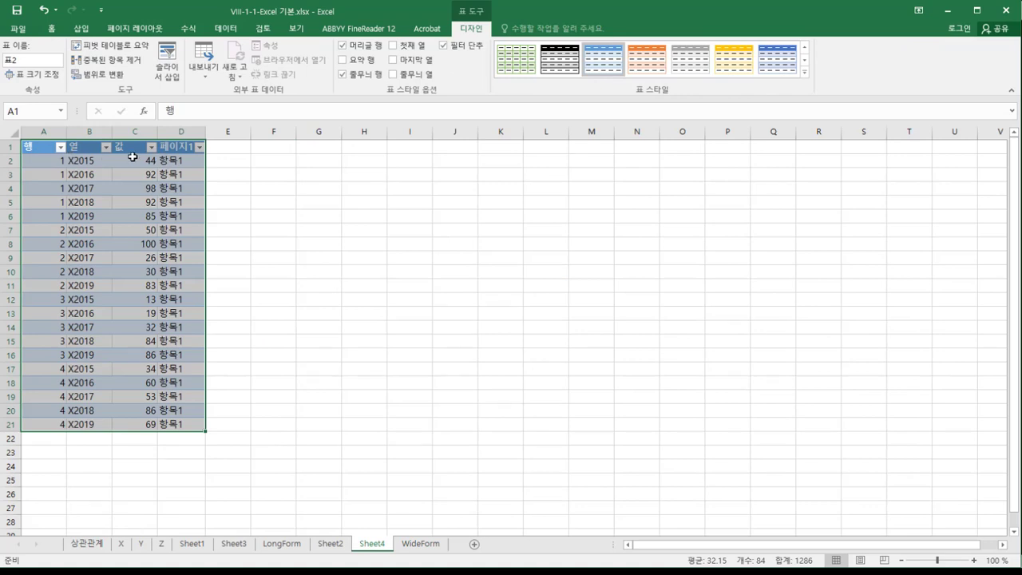
pyautogui.moveTo(133, 158); pyautogui.dragTo(141, 423)
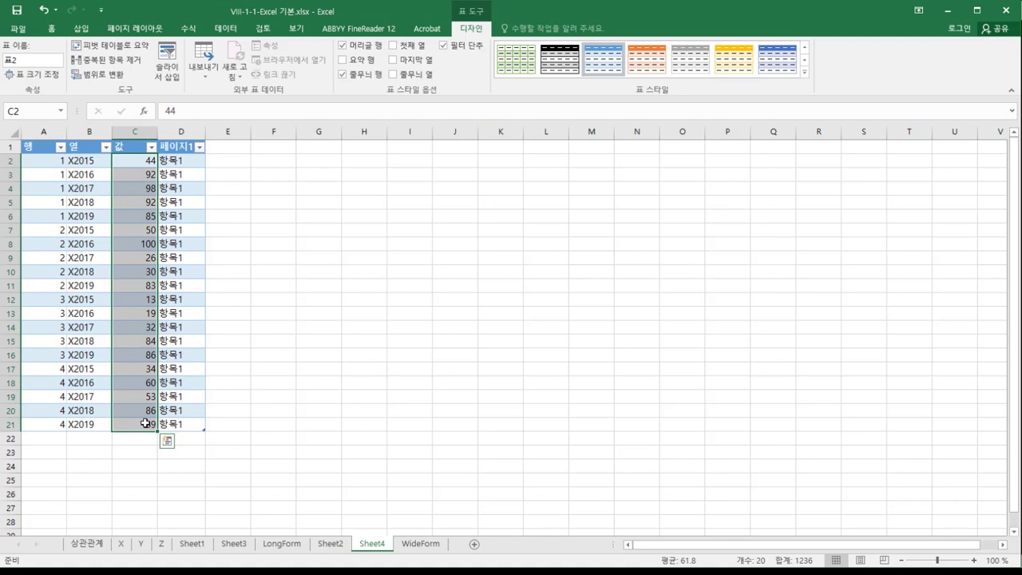